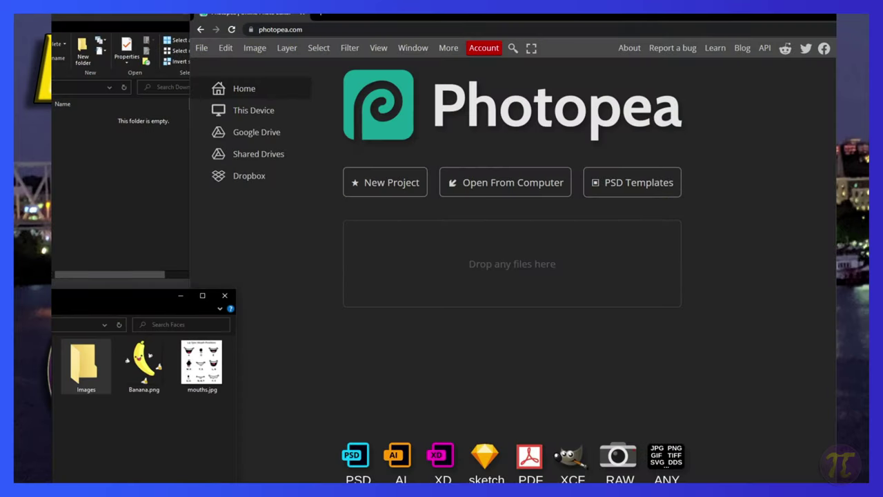
Inspect Banana.png (842 x 1001) and mouths.jpg (236 x 253) in Explorer, then return to Photopea
click(150, 378)
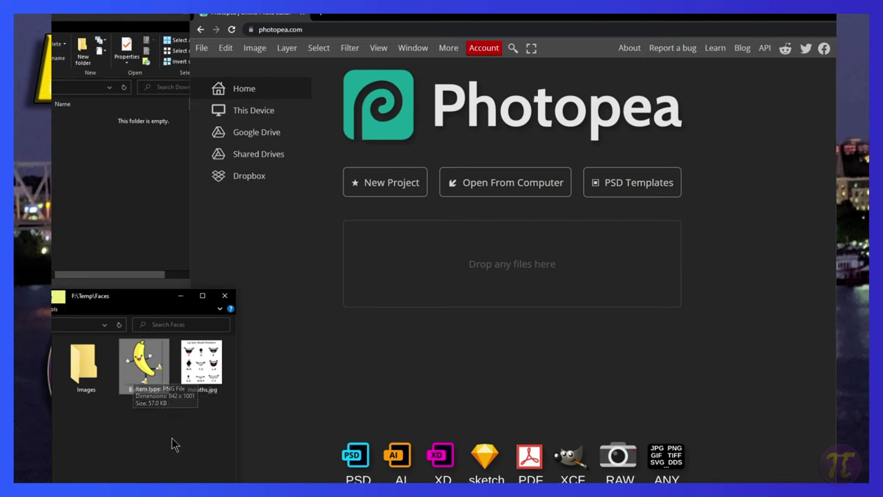
click(198, 389)
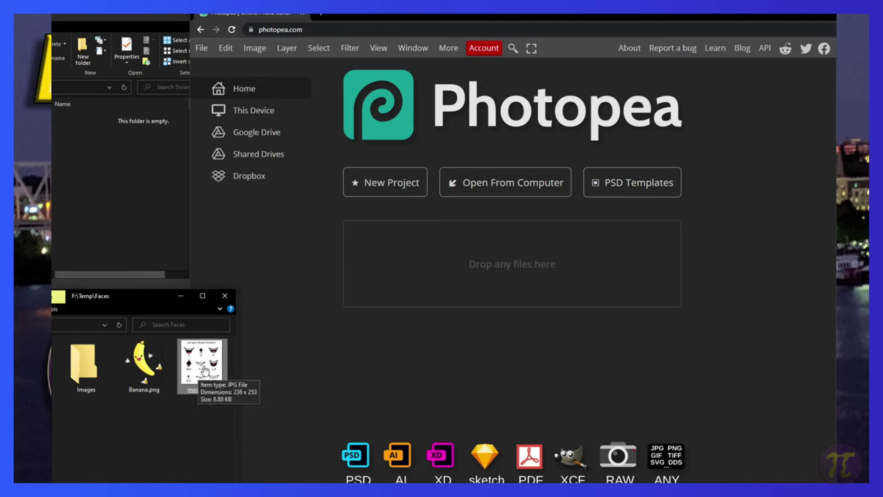
click(260, 271)
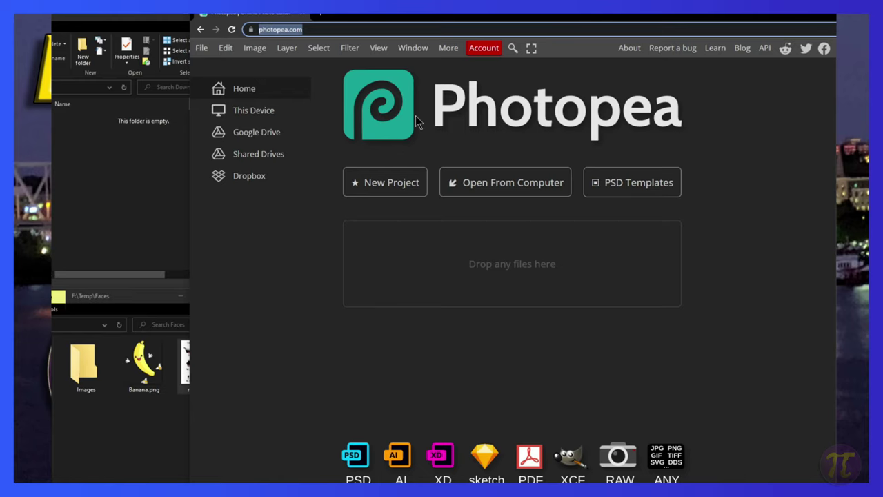
Open Banana.png and mouths.jpg together from the computer and zoom into the mouth chart
click(207, 50)
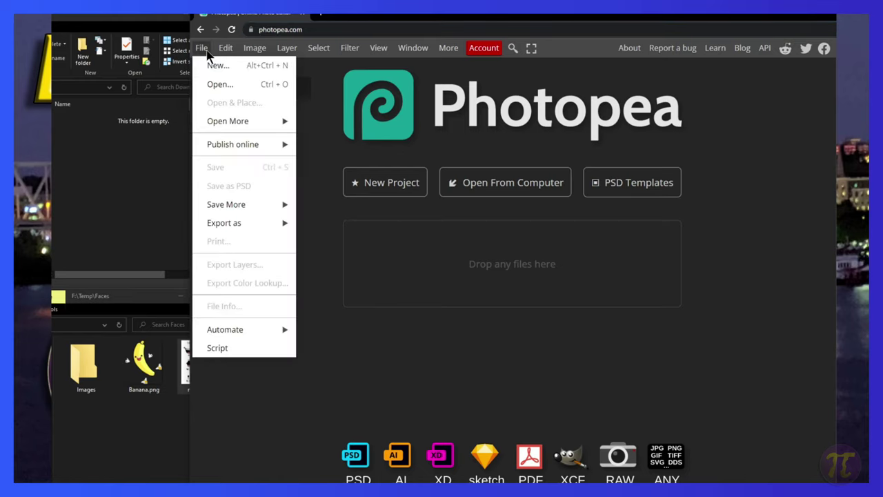
click(218, 84)
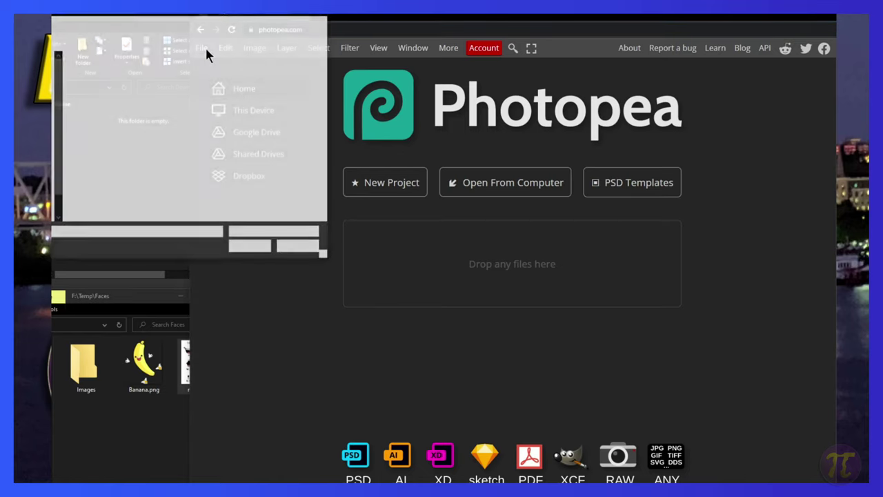
drag(146, 148, 219, 58)
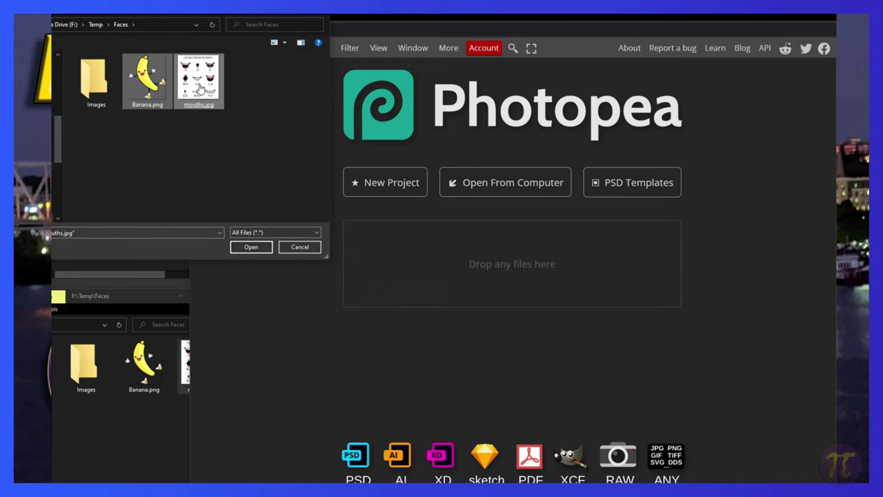
click(252, 248)
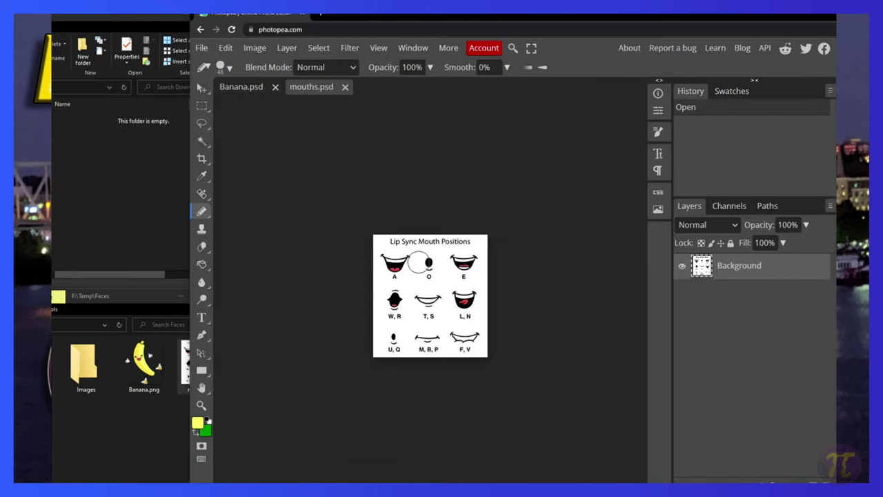
key(ctrl+plus)
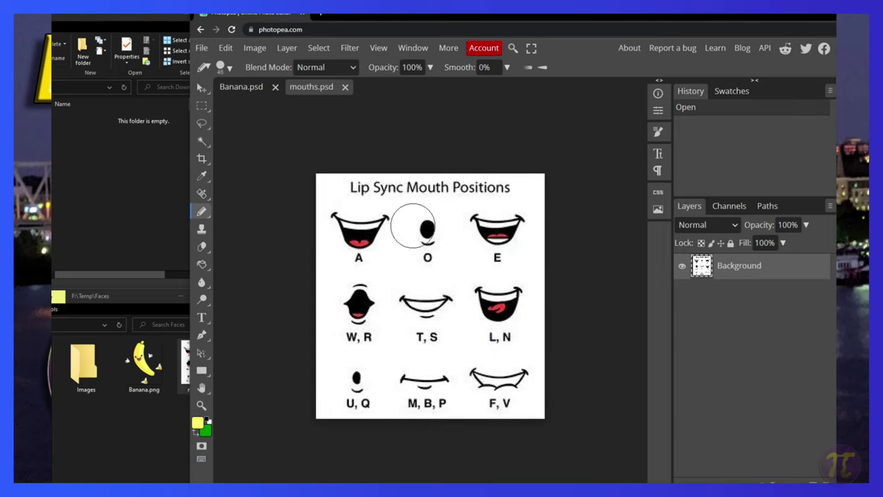
Bring the Banana document forward, zoom in on its face, and select the Pencil tool
click(242, 87)
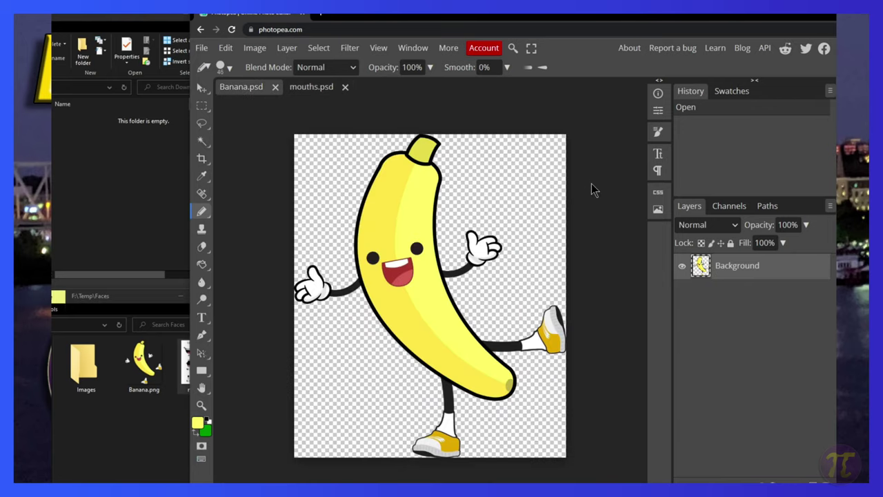
key(ctrl+plus)
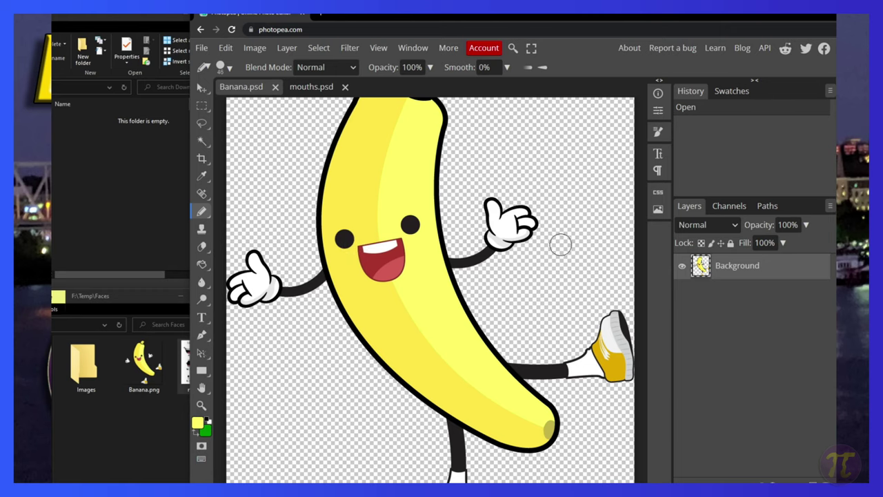
click(641, 229)
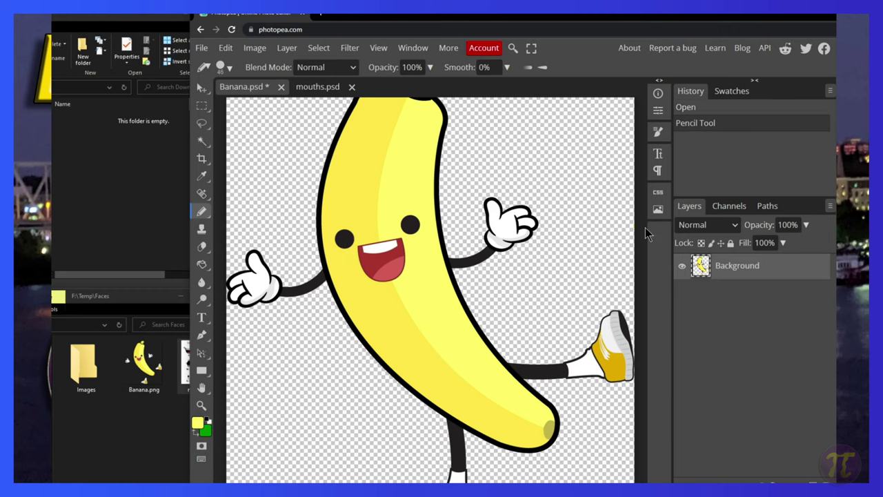
key(ctrl+plus)
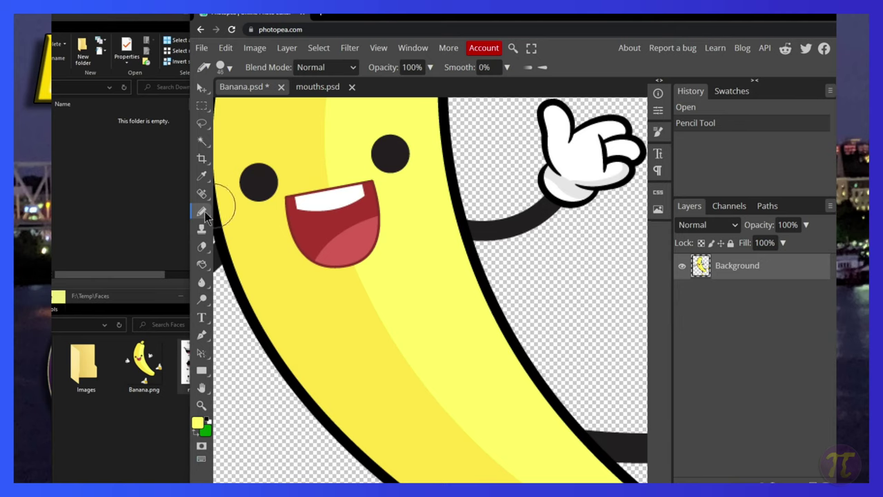
click(202, 175)
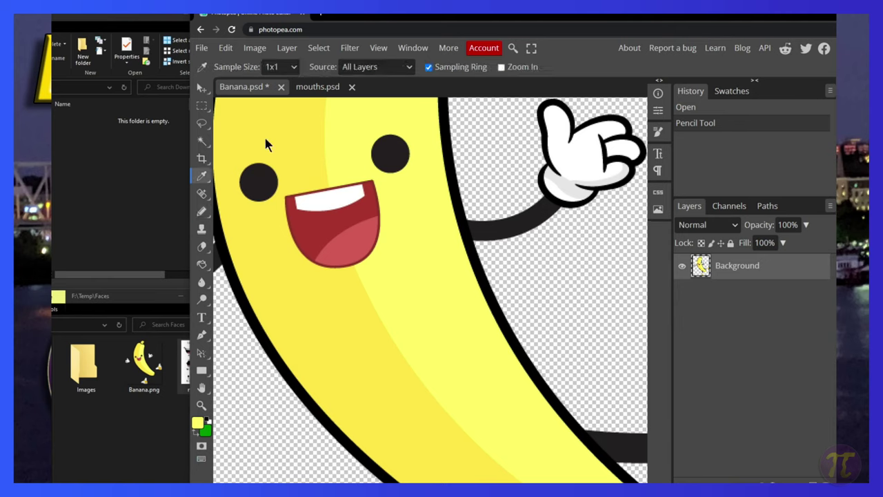
click(201, 210)
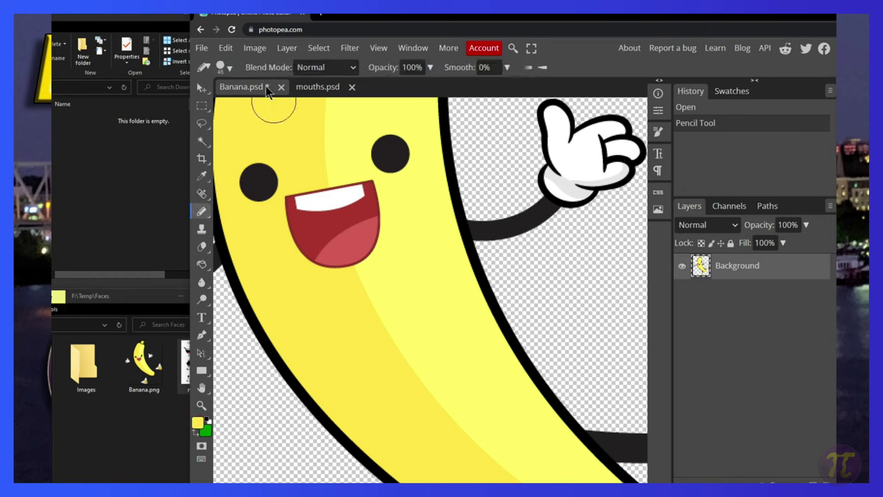
Shrink the pencil size and paint yellow over the left half of the mouth
click(229, 69)
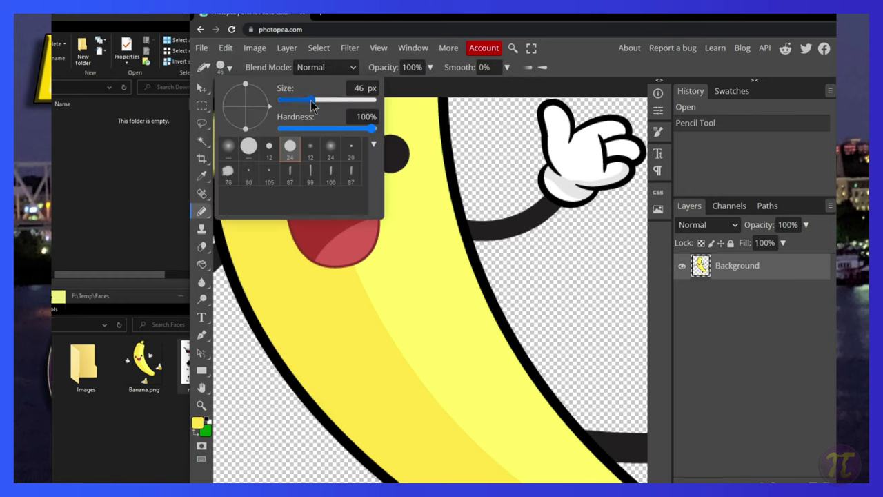
mouse_move(312, 100)
mouse_down()
mouse_move(301, 100)
mouse_move(314, 100)
mouse_up()
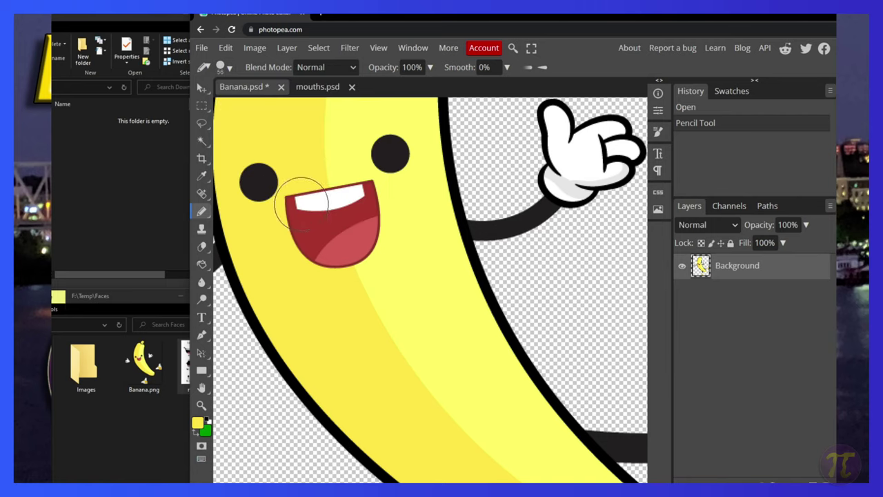
mouse_move(304, 199)
mouse_down()
mouse_move(296, 203)
mouse_move(328, 272)
mouse_move(310, 221)
mouse_up()
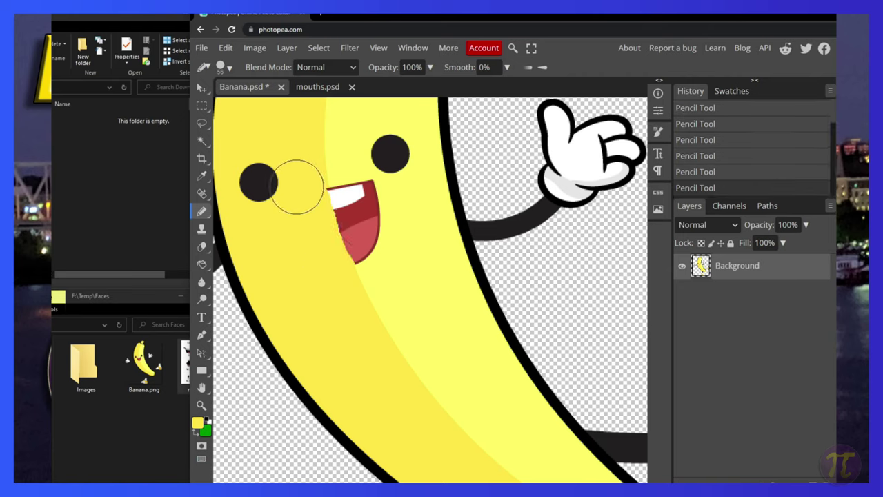
Sample the banana's lighter yellow and paint out the teeth, tongue and remaining red specks
click(202, 177)
click(341, 154)
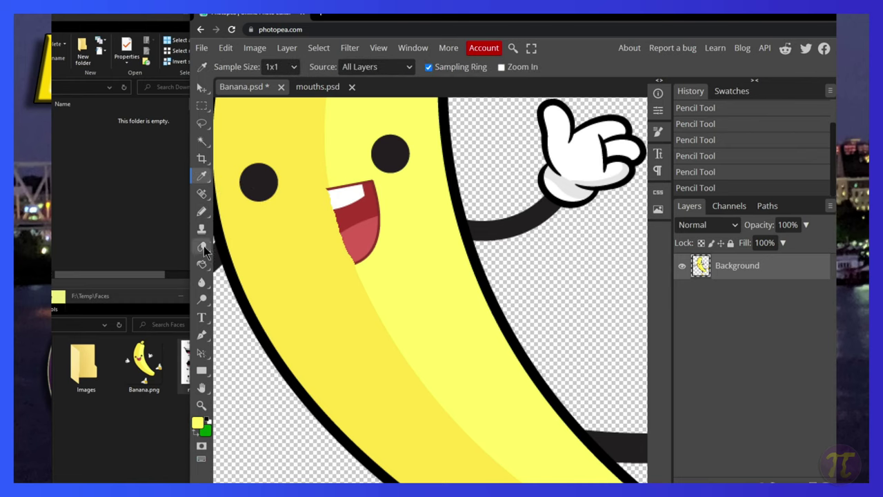
click(202, 211)
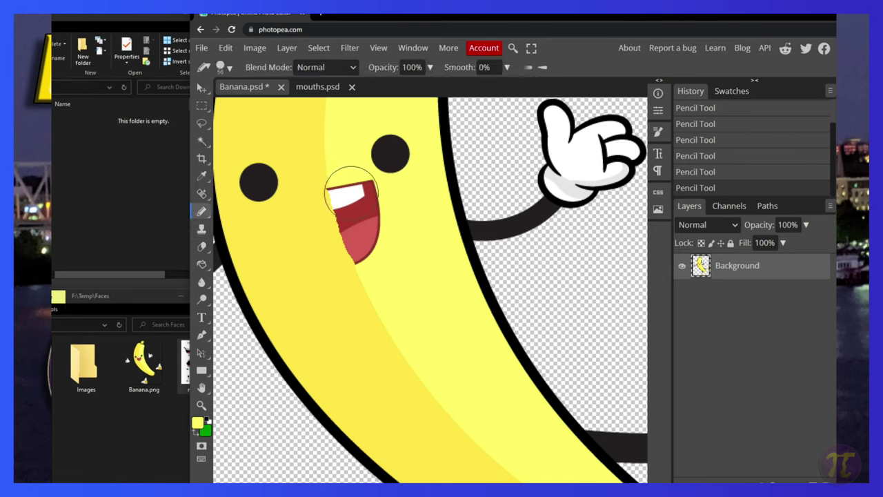
mouse_move(338, 186)
mouse_down()
mouse_move(362, 195)
mouse_move(354, 216)
mouse_move(376, 239)
mouse_up()
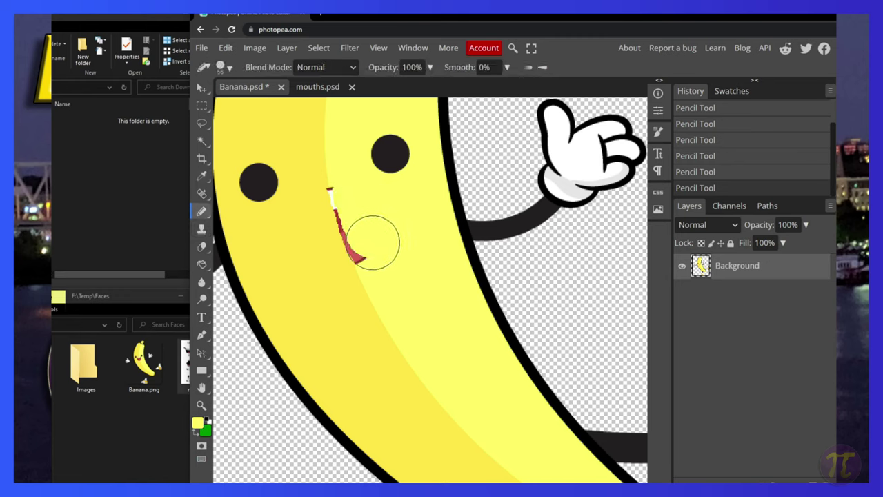
click(375, 239)
click(370, 232)
click(368, 227)
click(359, 213)
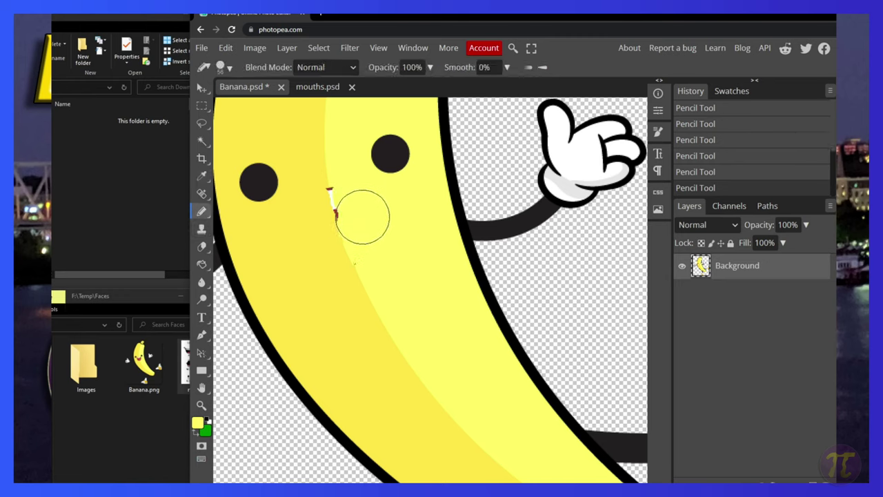
click(357, 203)
click(351, 191)
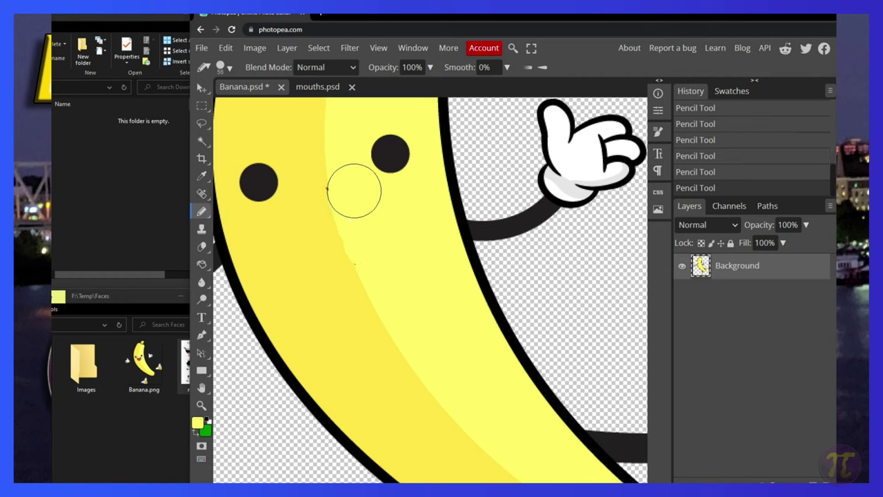
click(367, 244)
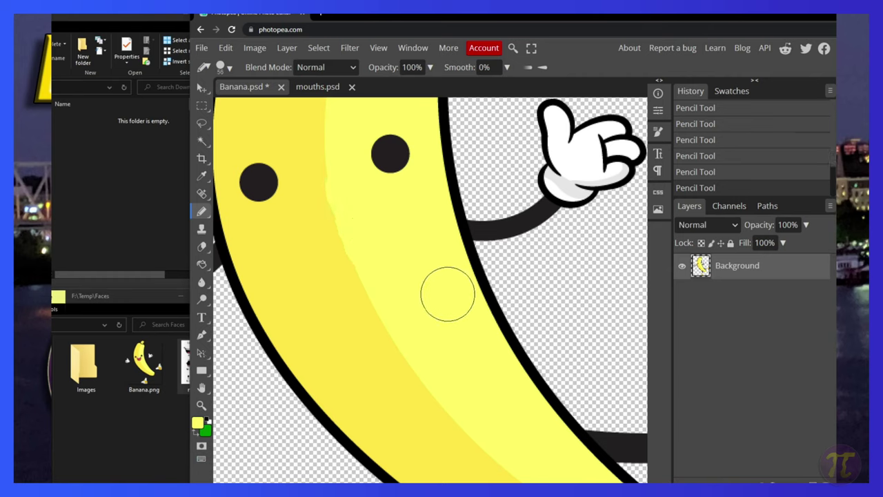
Rename the Background layer to 'Banana'
double_click(745, 268)
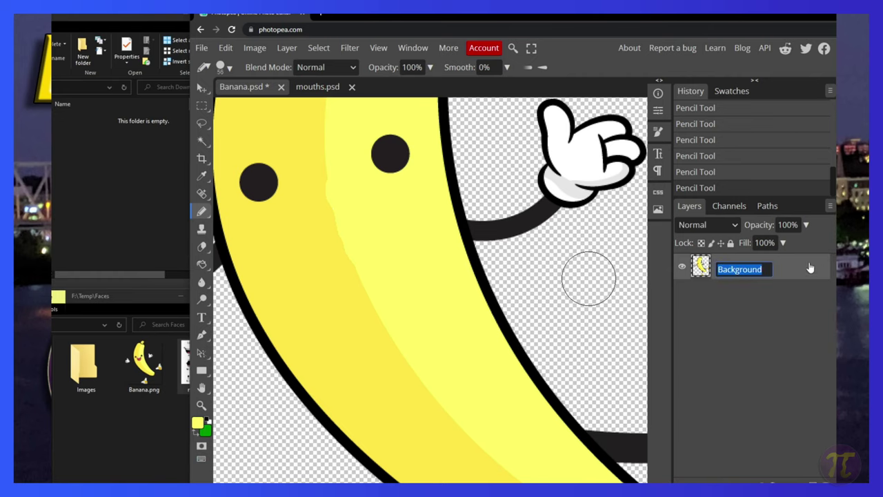
text(Banana)
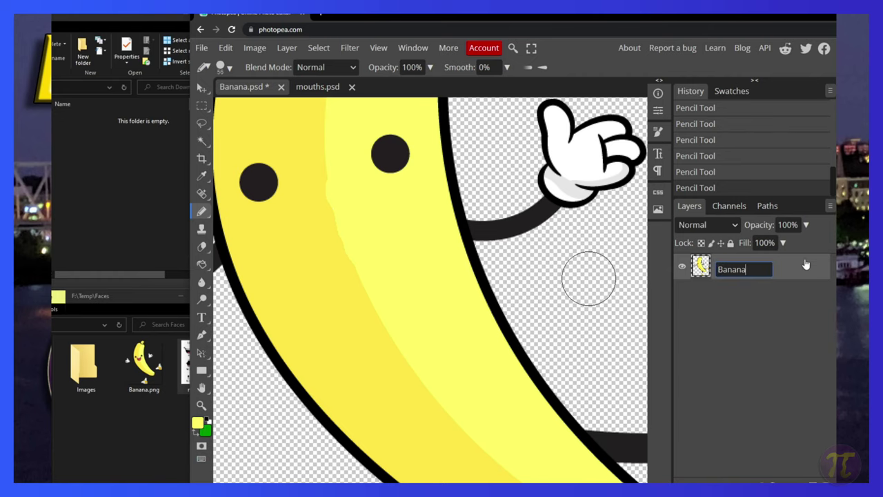
key(Return)
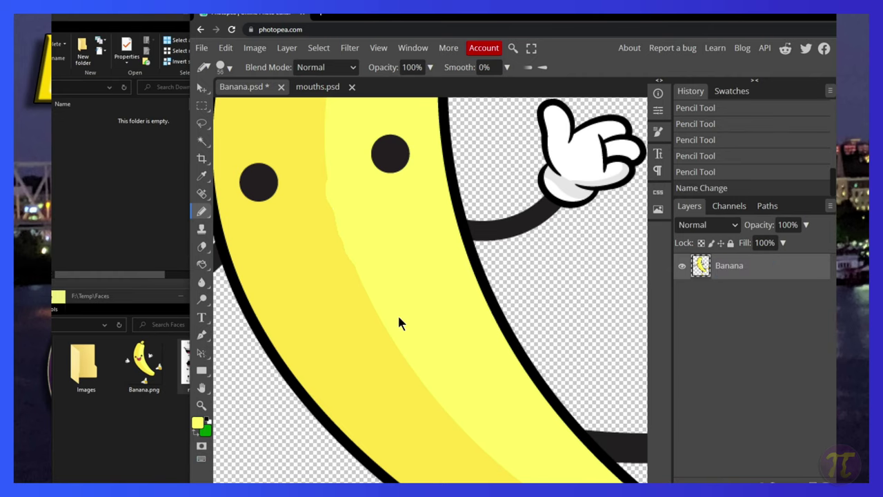
Switch to the mouths document and pick the Magic Wand selection tool
scroll(397, 313, down, 2)
scroll(399, 324, down, 2)
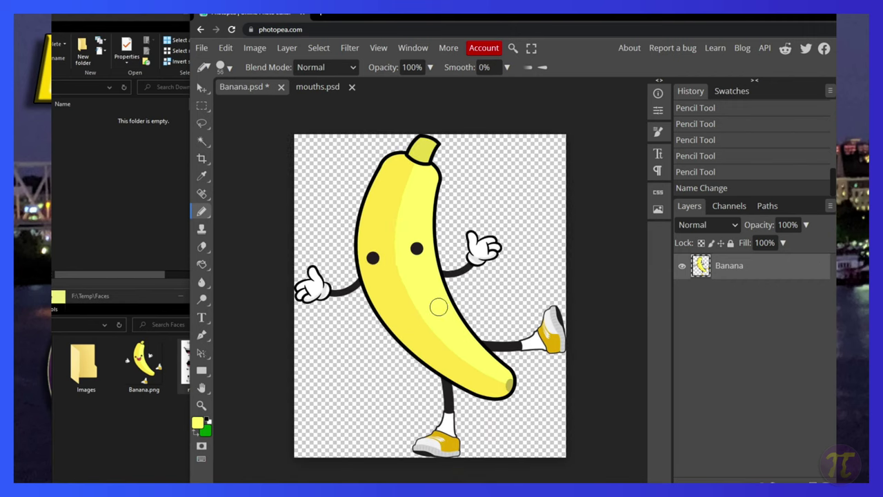
scroll(435, 295, up, 2)
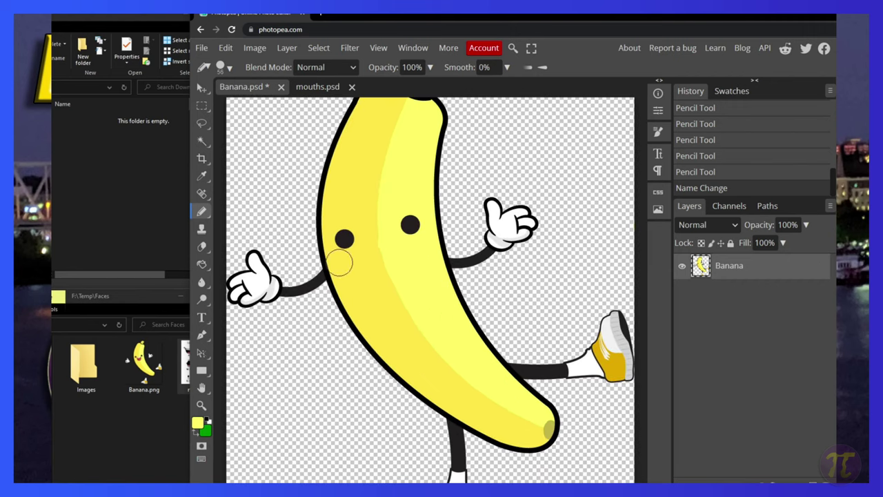
click(321, 84)
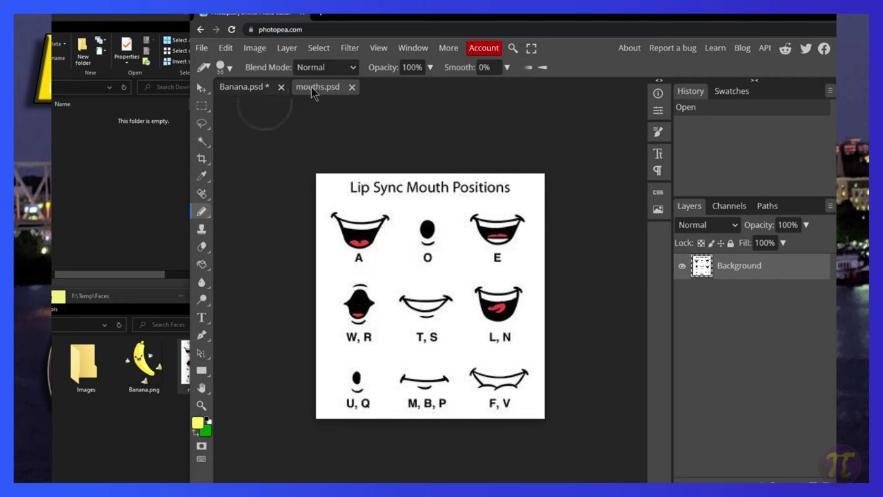
click(202, 145)
Magic-wand the mouth sheet's white background, delete it to transparency, and deselect
click(252, 142)
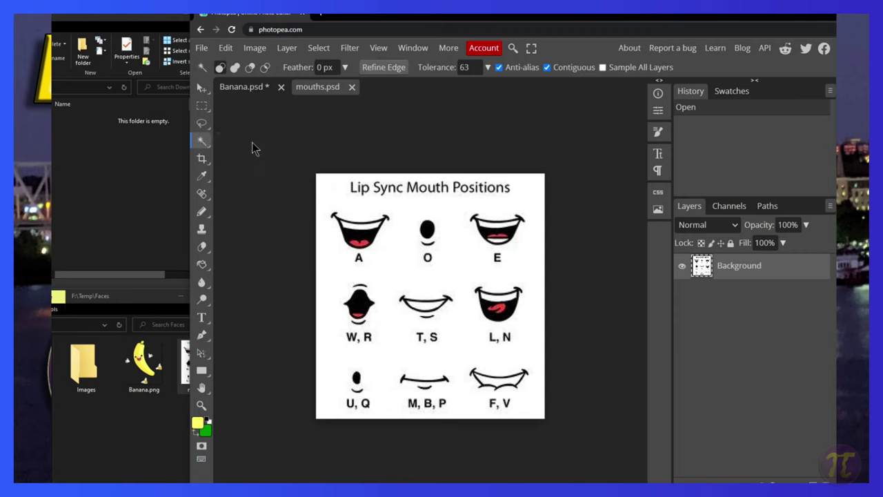
click(325, 191)
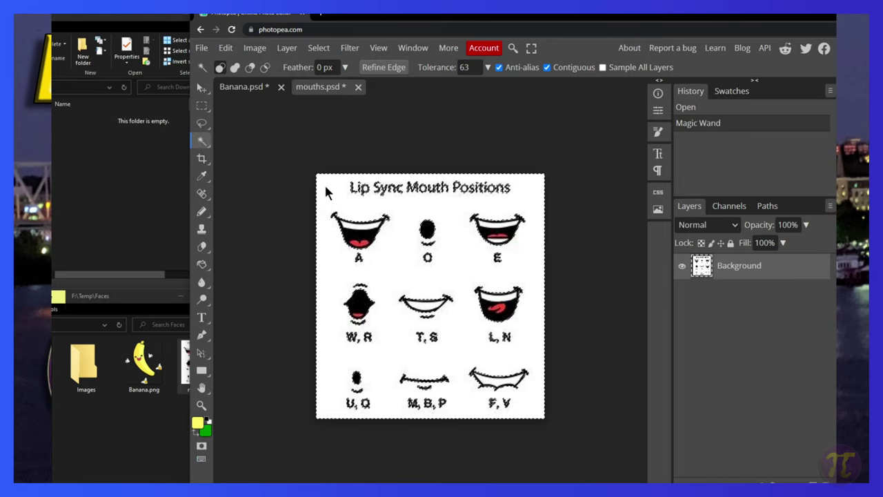
key(Delete)
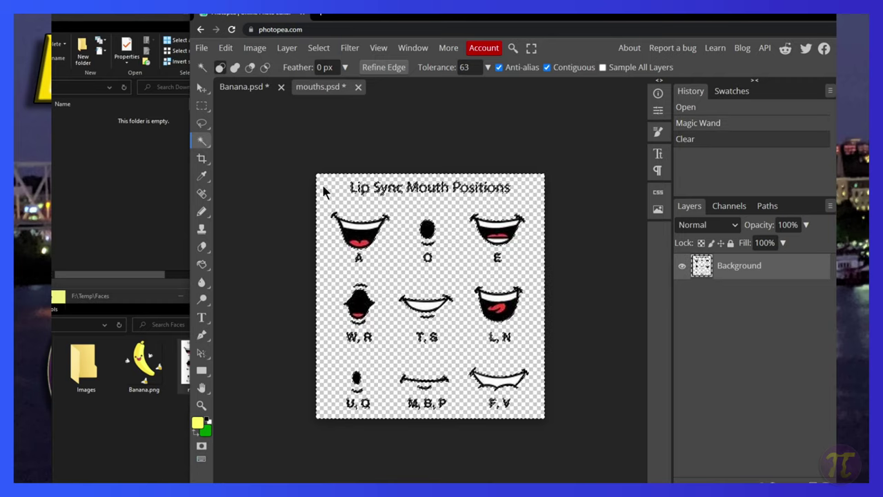
click(253, 228)
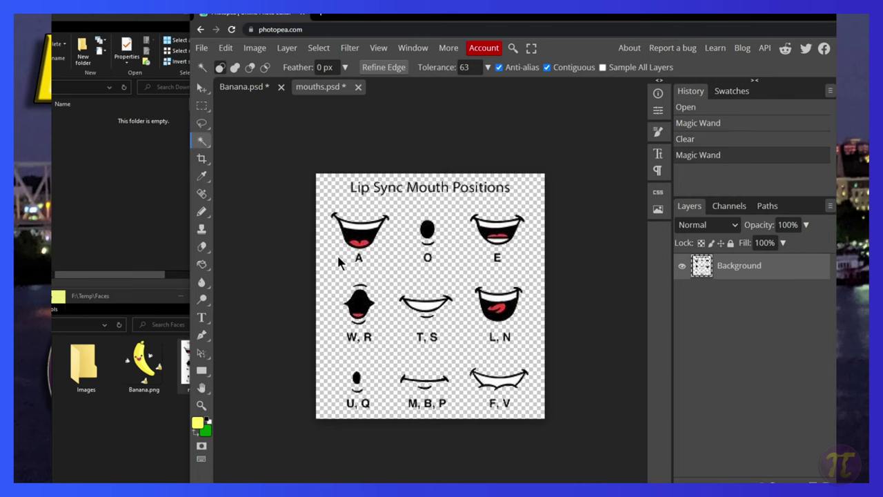
click(201, 105)
Cut the A mouth from the sheet and paste it onto the banana as Layer 1
drag(330, 209, 396, 253)
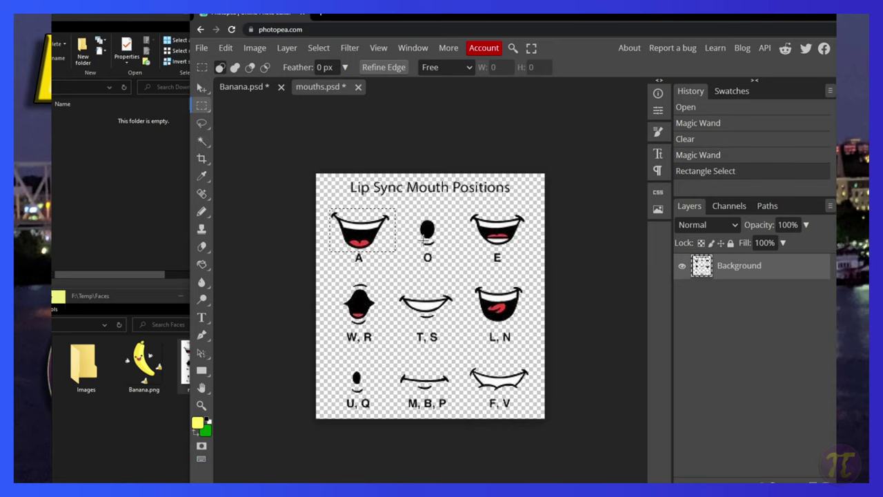
key(Delete)
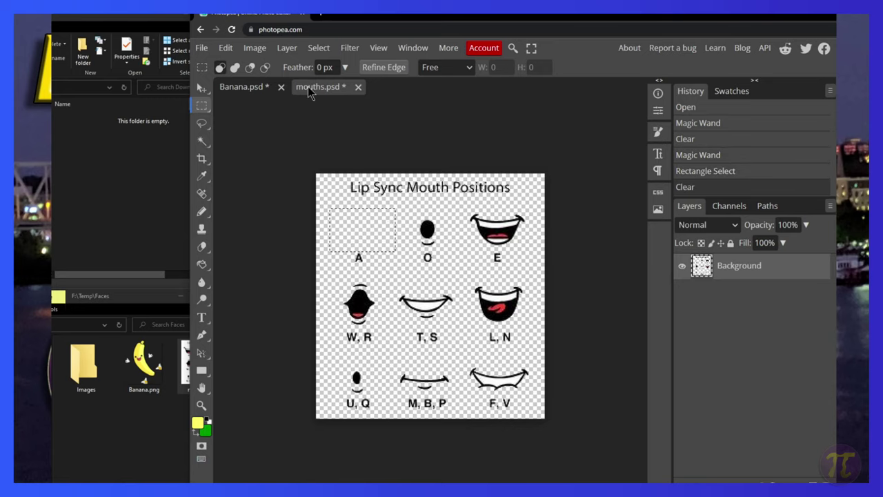
click(258, 88)
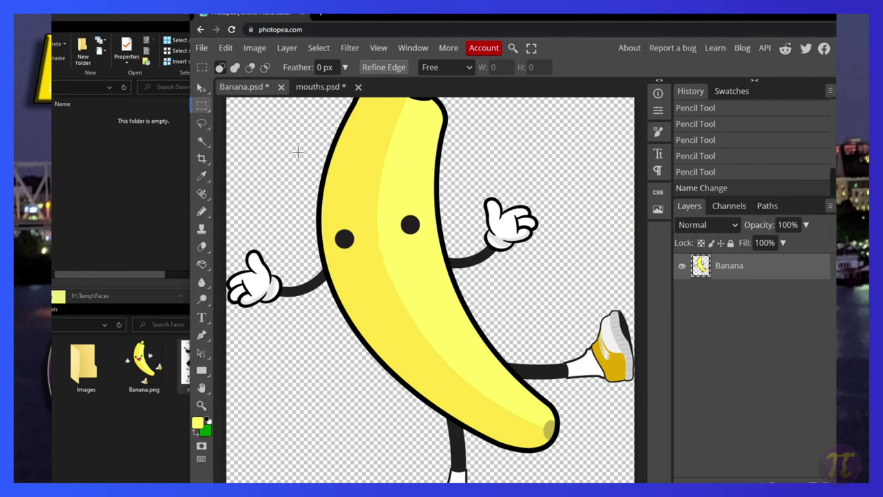
click(319, 87)
click(247, 89)
key(ctrl+v)
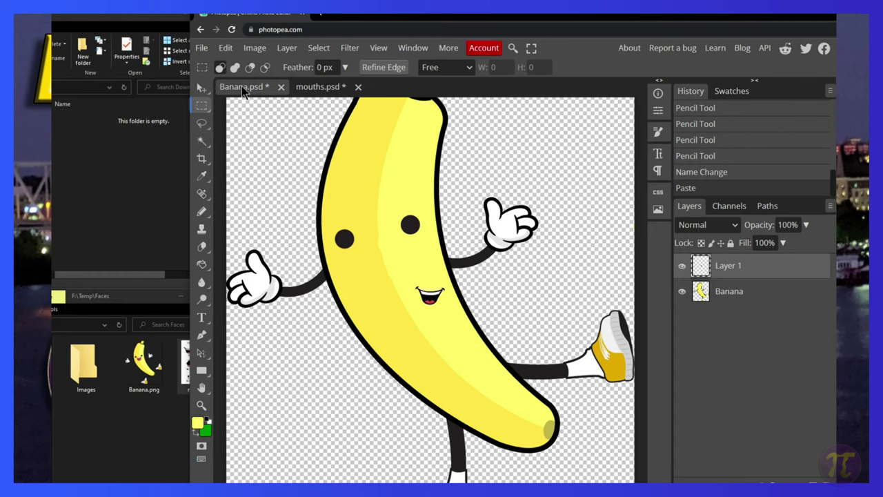
Free-transform the A mouth to 250% with a -20° rotation, then cancel the transform
click(255, 48)
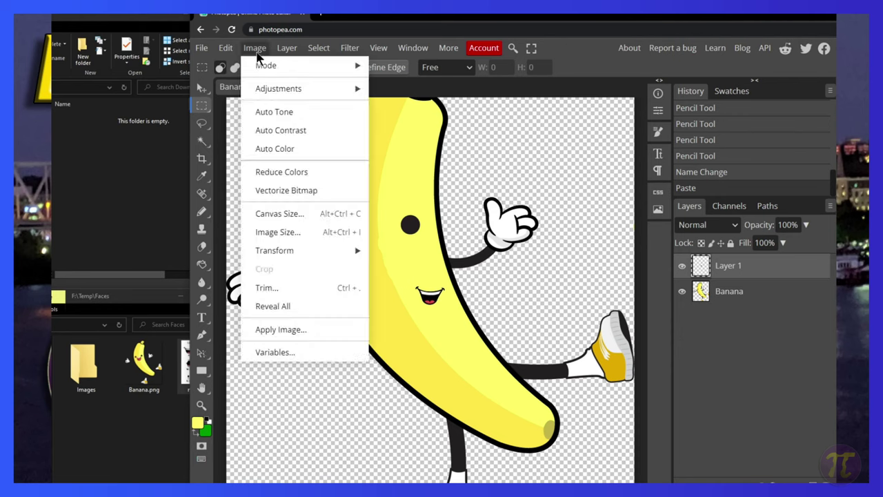
click(225, 48)
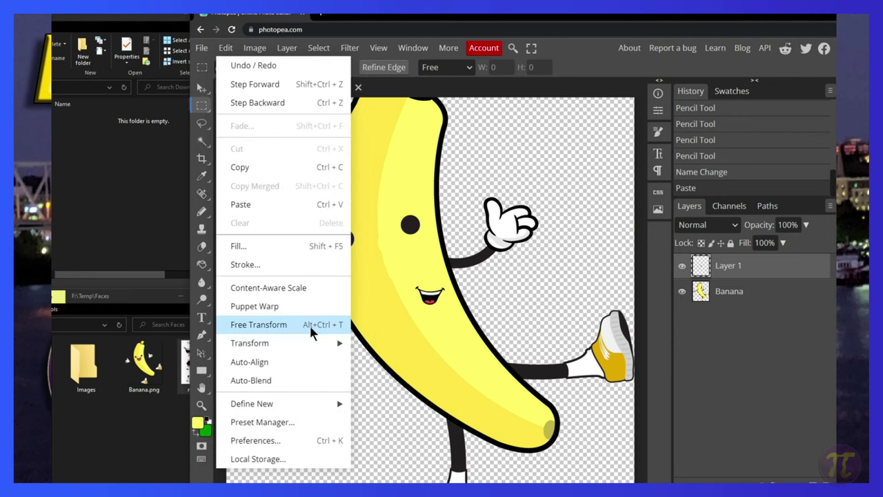
click(258, 325)
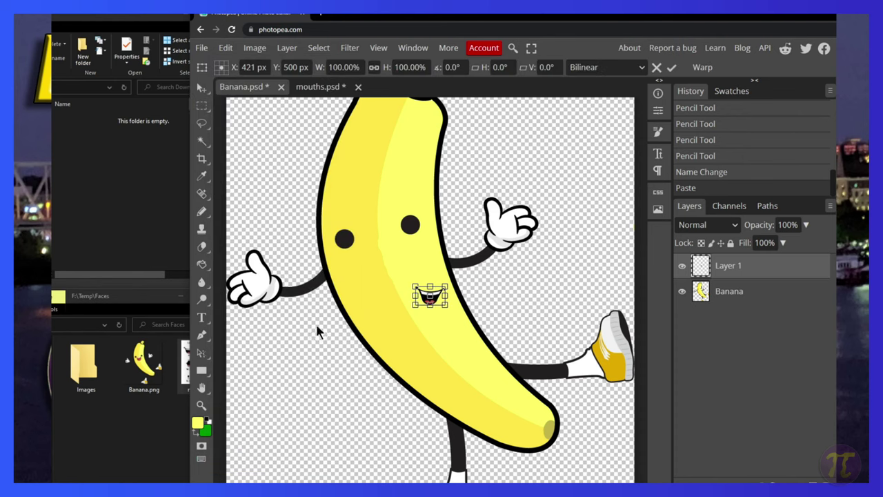
drag(436, 304, 398, 282)
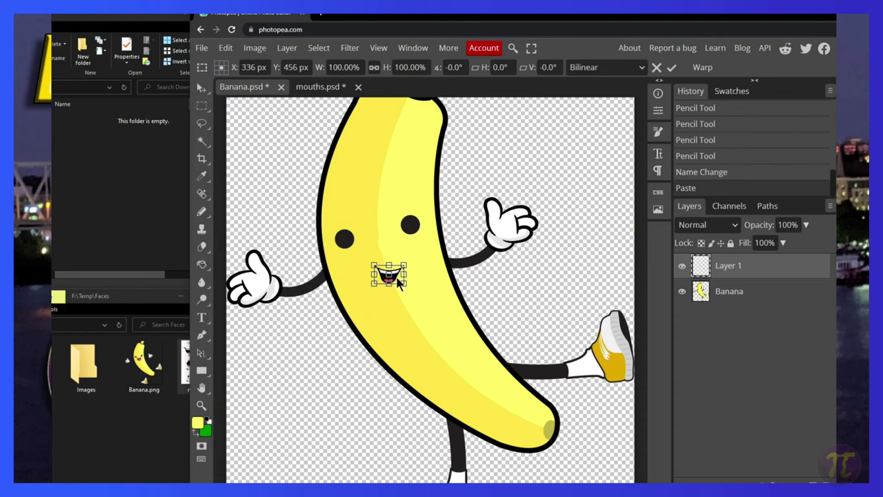
double_click(334, 67)
text(250)
key(Tab)
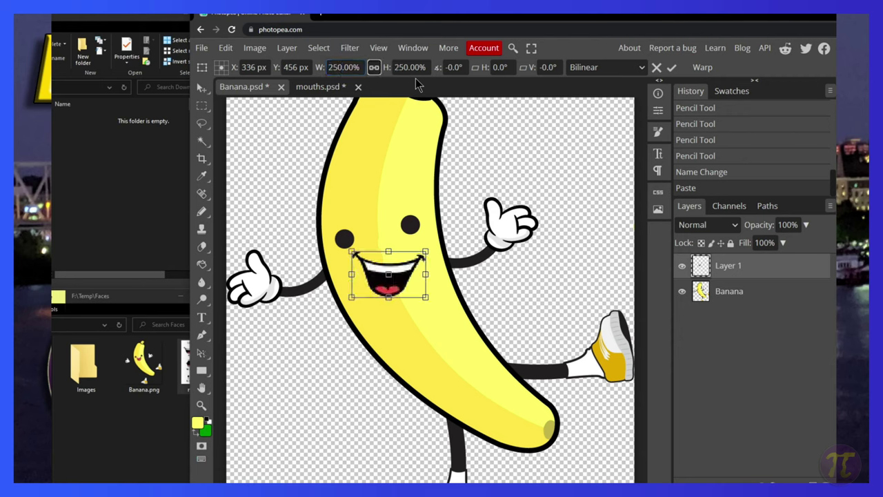
drag(410, 279, 414, 284)
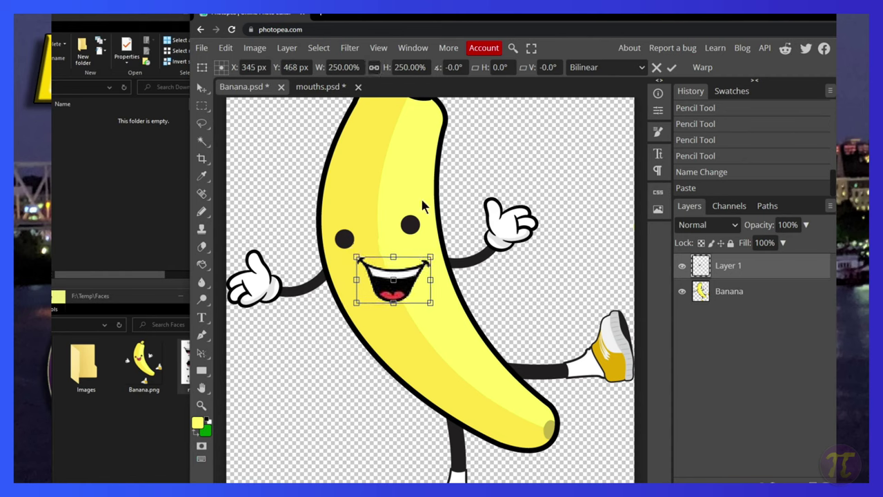
click(463, 66)
text(-20)
key(Return)
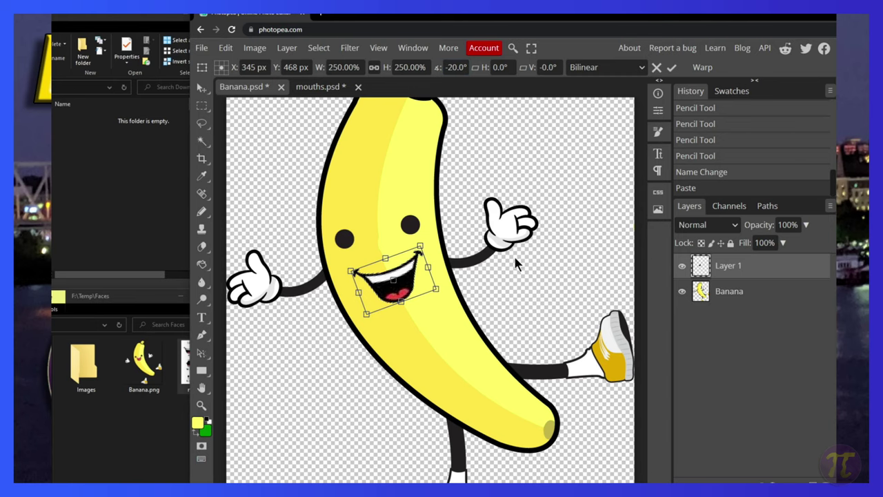
key(Escape)
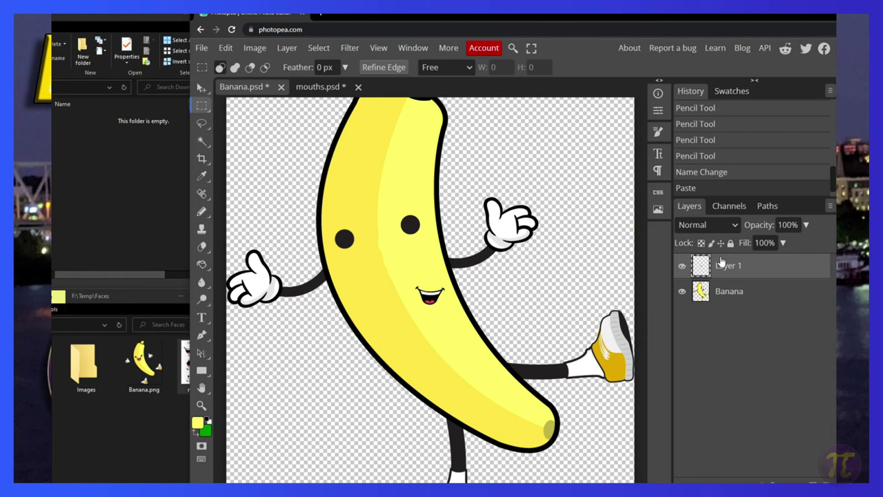
Re-transform the mouth to 250% width, set it just below the eyes, and commit
key(ctrl+alt+t)
drag(438, 302, 393, 276)
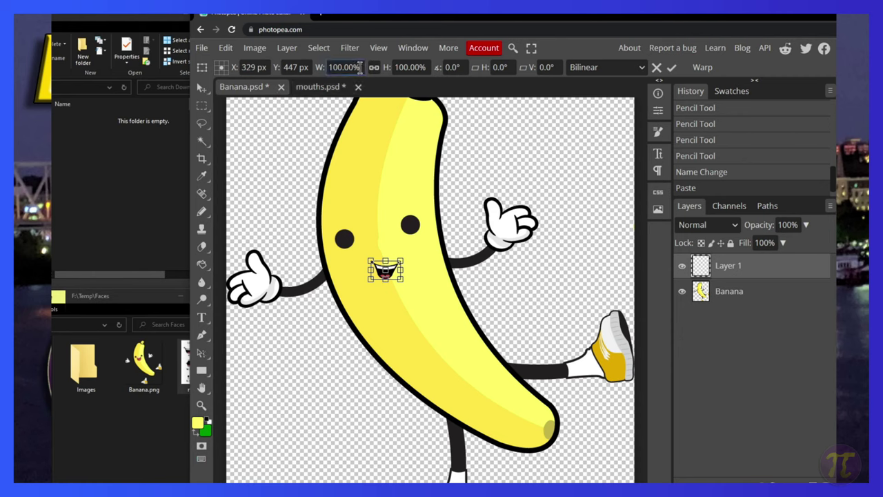
drag(357, 68, 319, 69)
text(250)
key(Return)
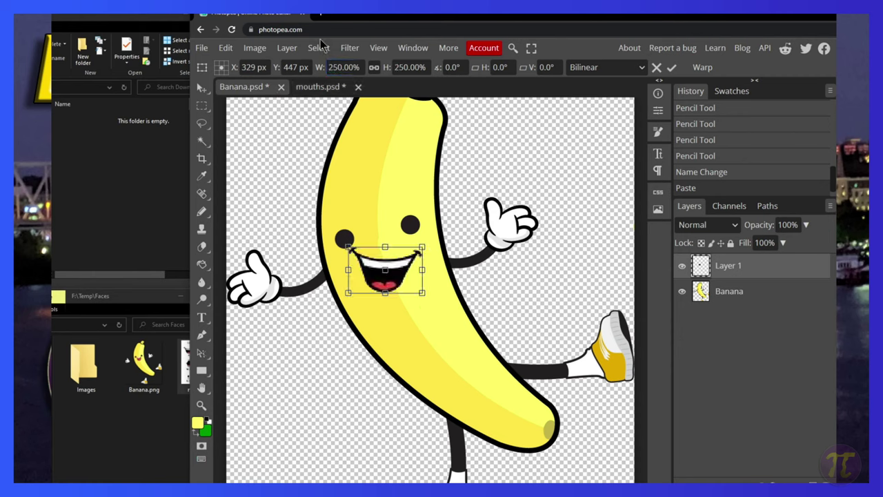
drag(414, 283, 419, 287)
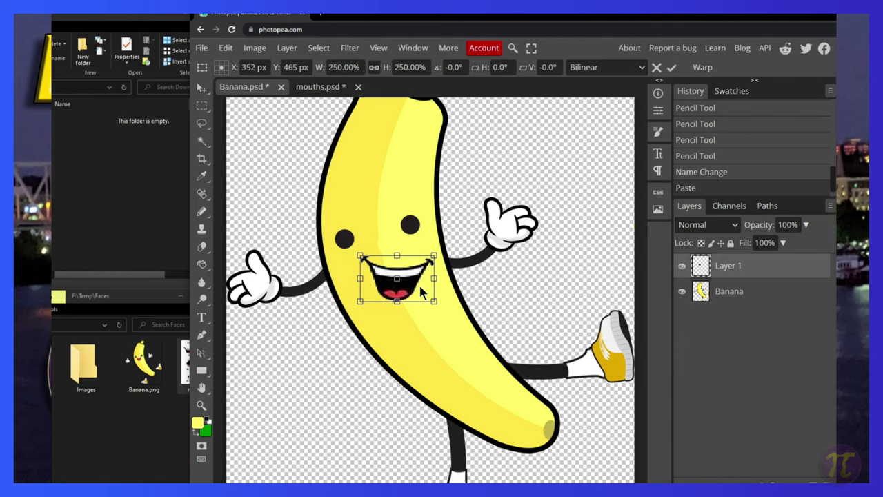
double_click(728, 269)
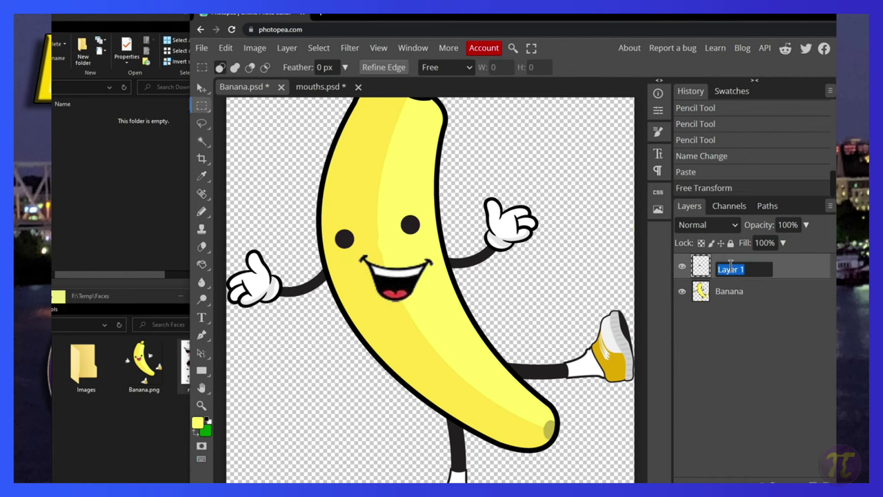
Switch back to the mouths sheet, then over to the xLights layout window
click(321, 86)
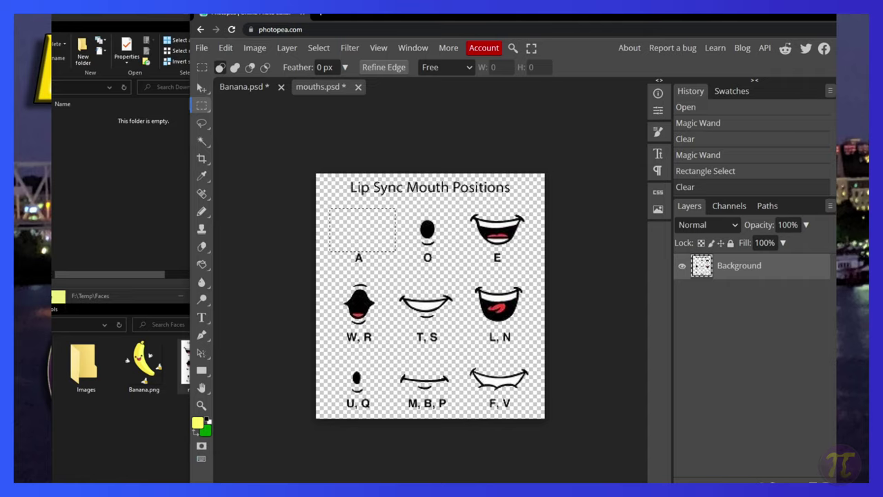
key(alt+Tab)
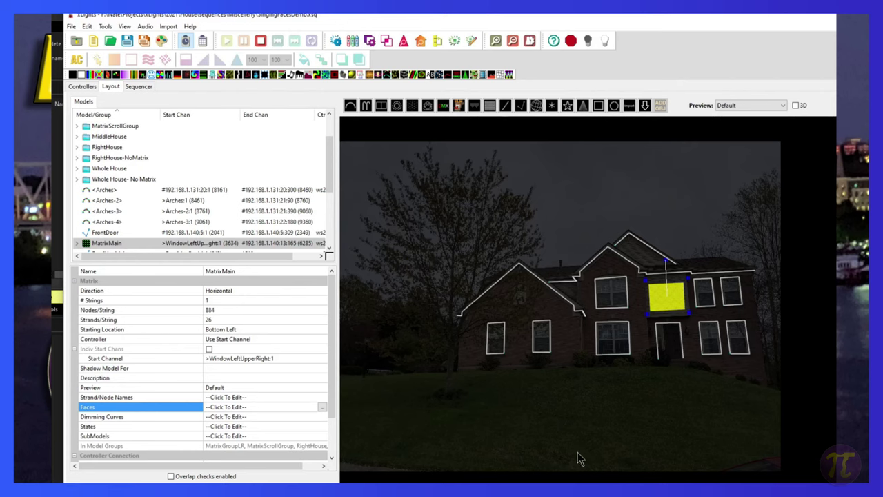
click(321, 406)
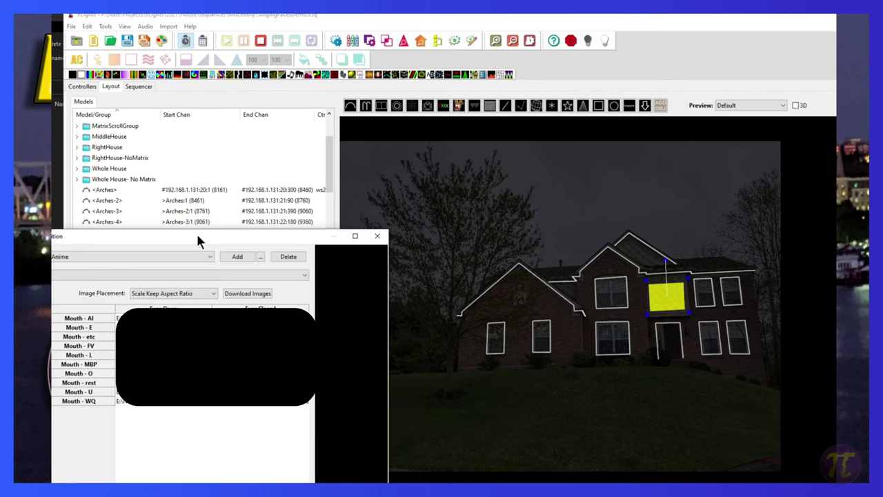
drag(201, 239, 372, 178)
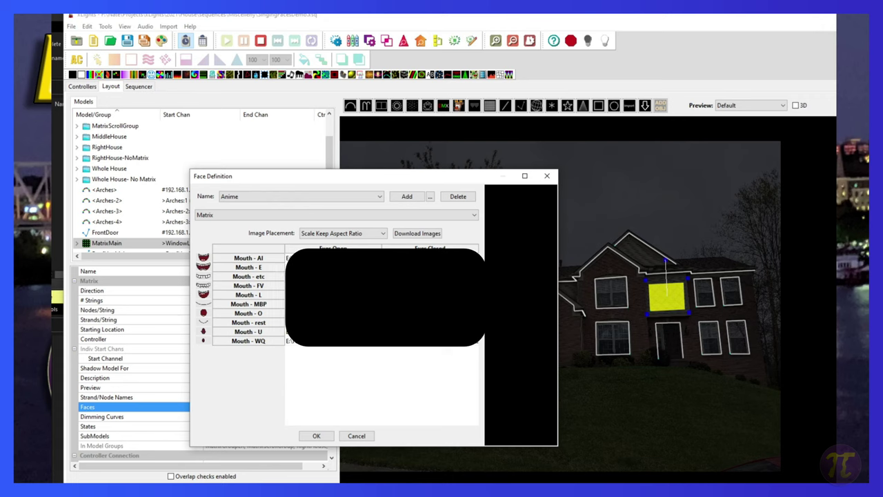
click(358, 436)
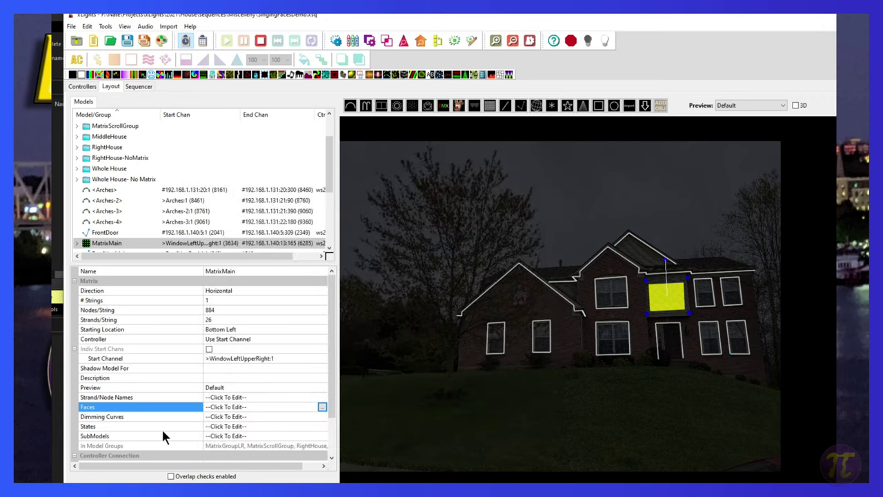
Return to Photopea and rename the banana's Layer 1 to 'AI'
key(alt+Tab)
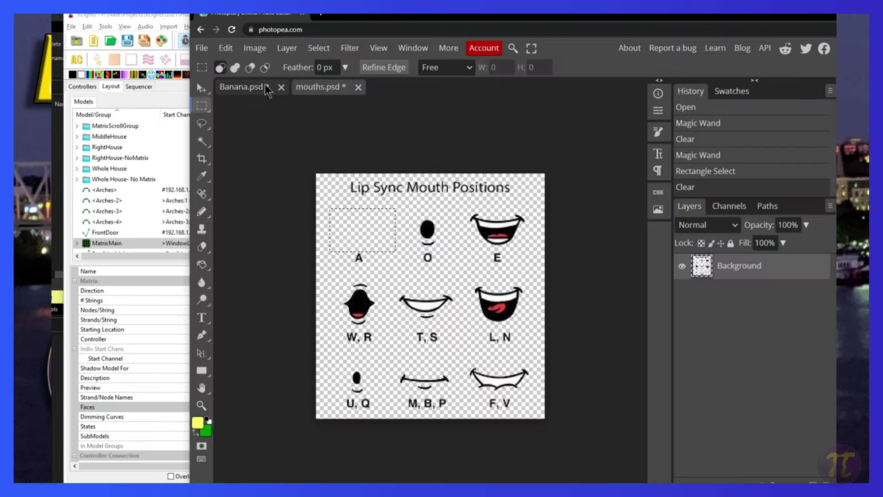
click(255, 87)
double_click(728, 265)
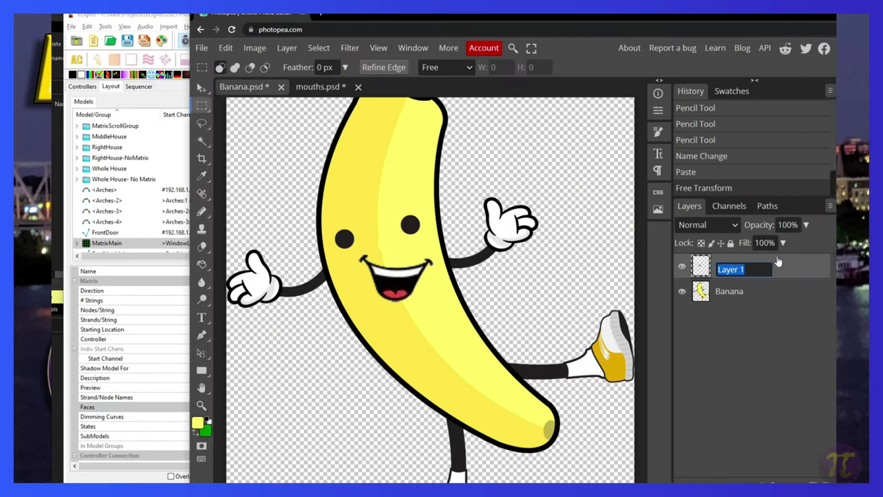
text(Al)
key(Return)
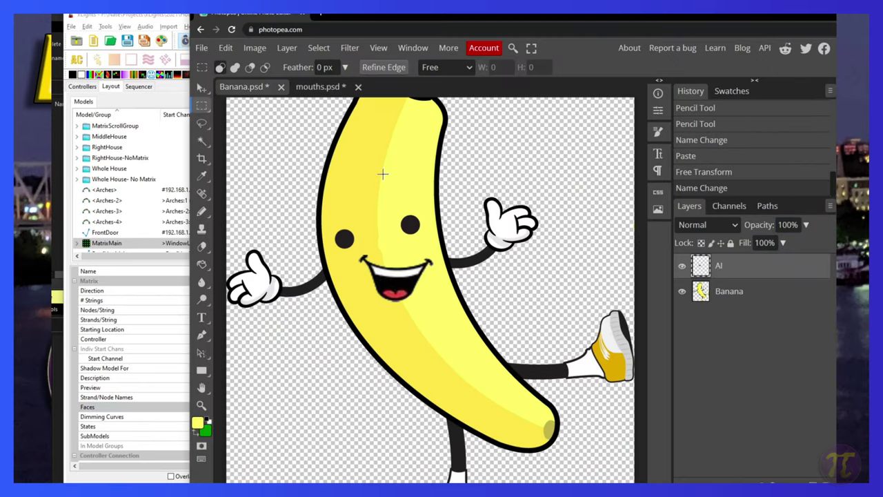
Add the O mouth to the banana, transform it, and name its layer 'O'
click(318, 86)
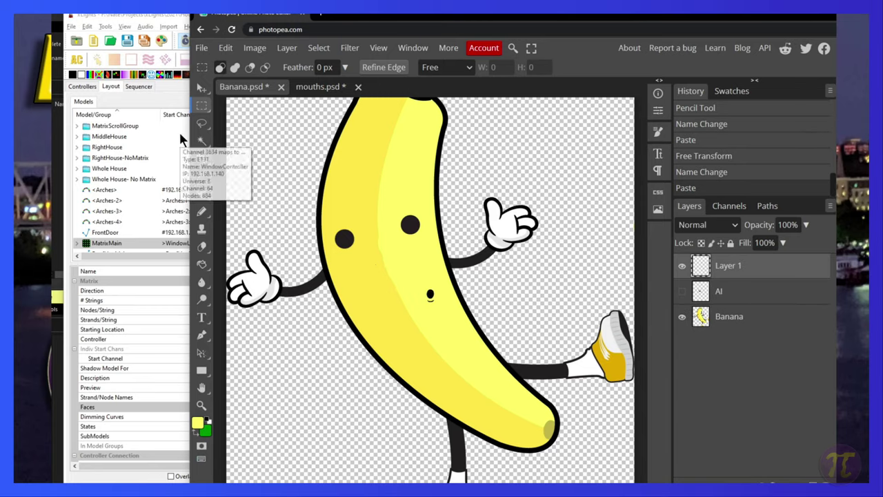
key(ctrl+t)
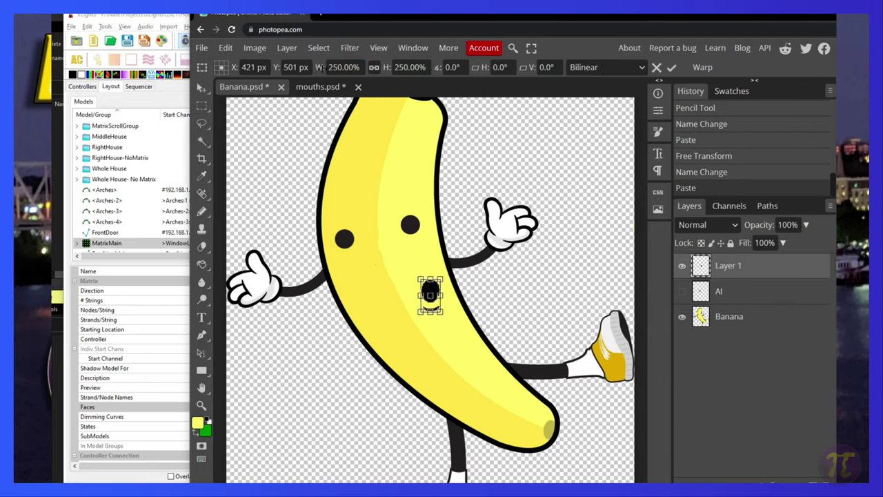
key(Return)
double_click(728, 265)
text(O)
key(Return)
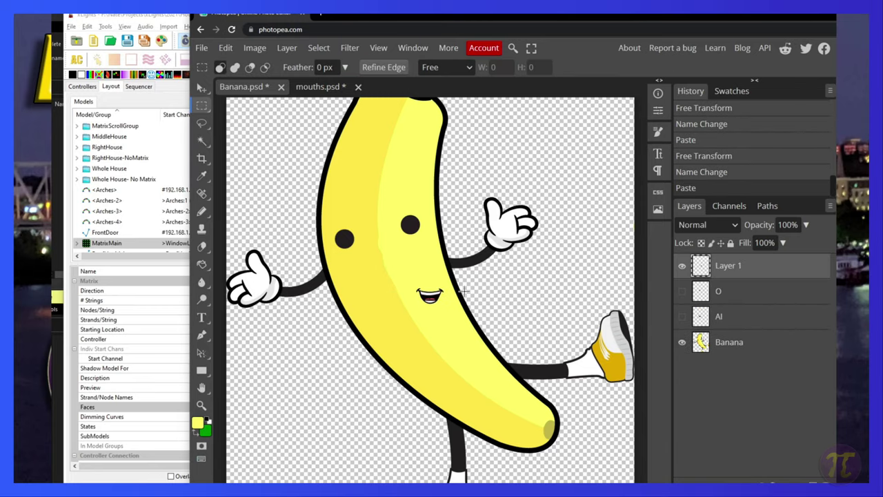
Place the E and WQ mouths on the banana, naming the WQ layer
key(ctrl+t)
key(Return)
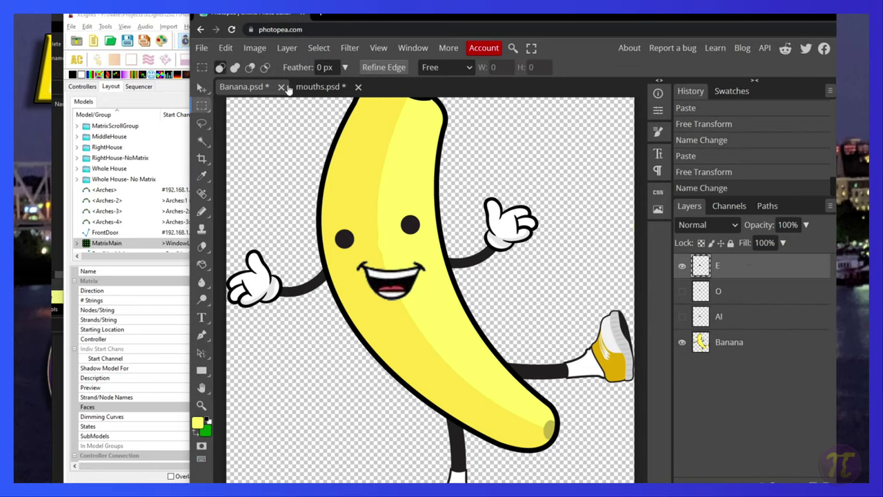
click(303, 87)
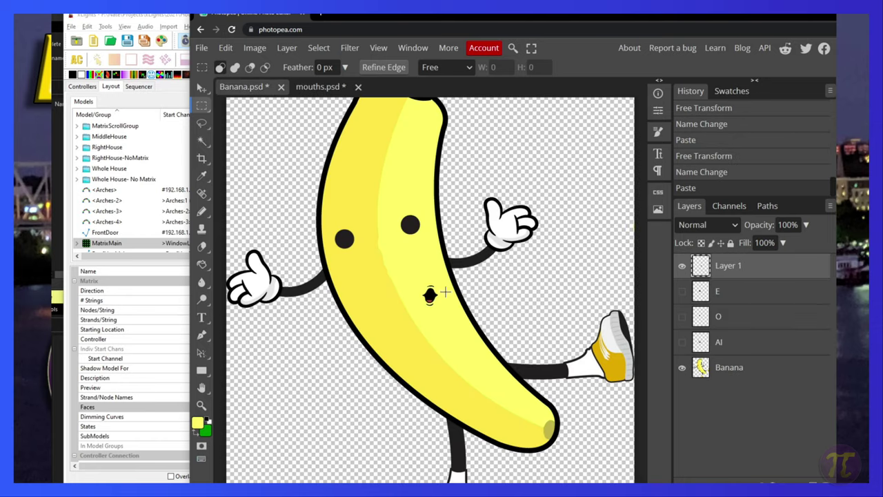
key(ctrl+t)
key(Return)
text(WQ)
key(Return)
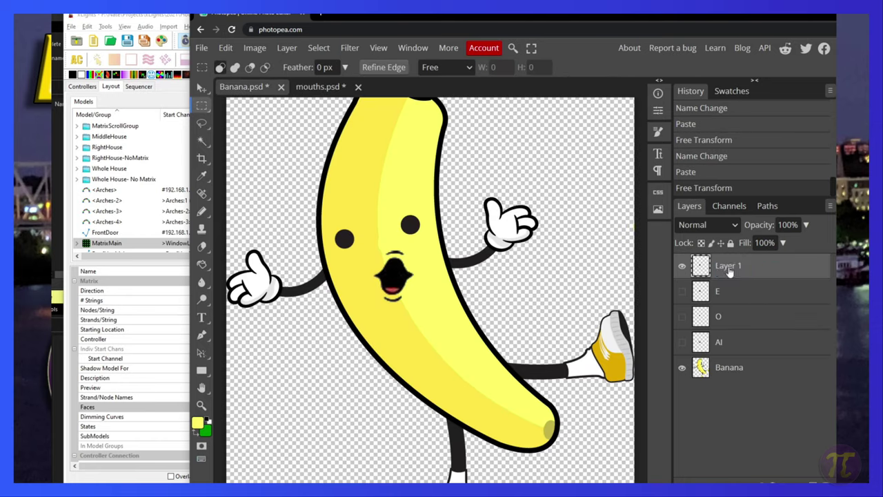
Name the smile mouth layer 'etc', enlarge it, and scale up the L mouth
double_click(728, 269)
text(etc)
key(Return)
key(ctrl+t)
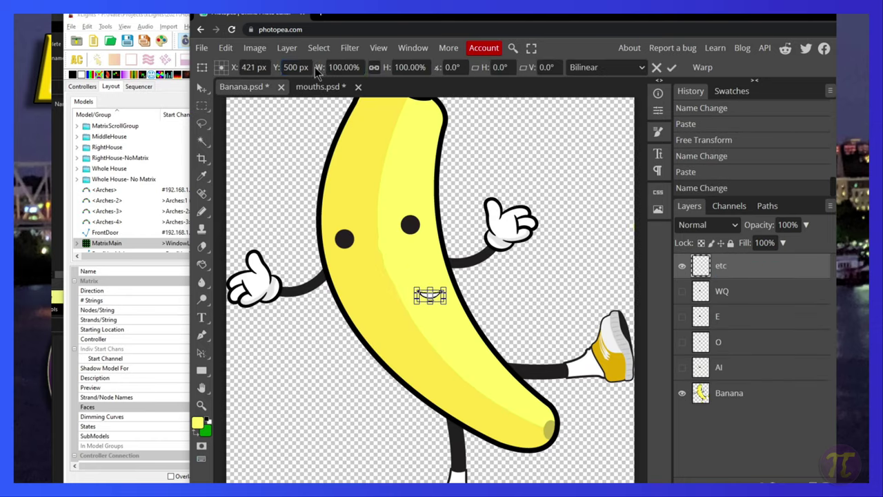
drag(443, 302, 463, 312)
click(681, 266)
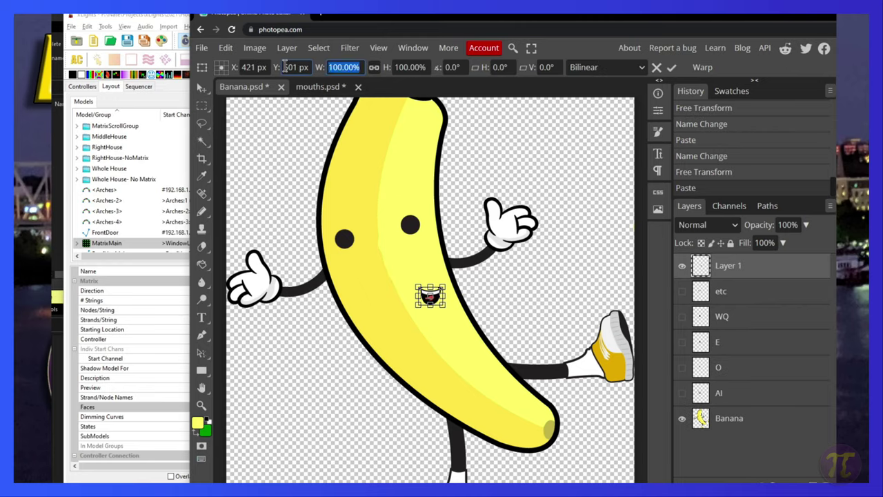
drag(441, 307, 462, 320)
Paste the U mouth onto the banana and adjust its width
key(ctrl+v)
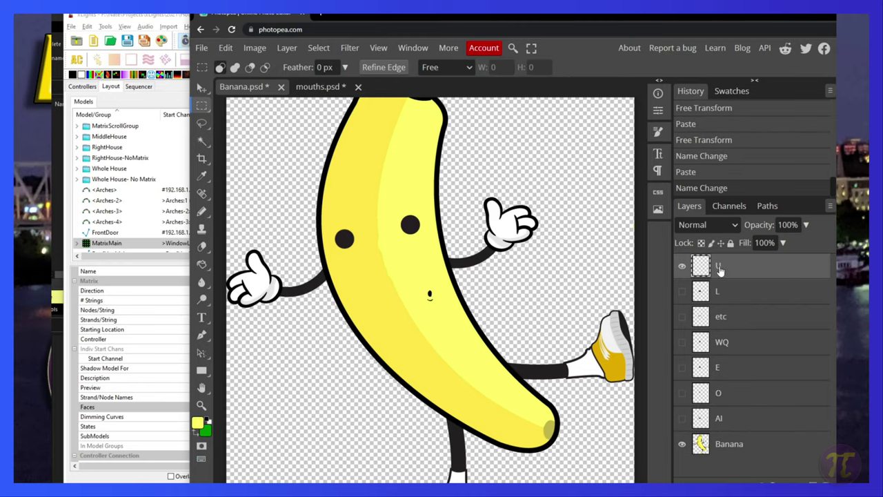
key(ctrl+t)
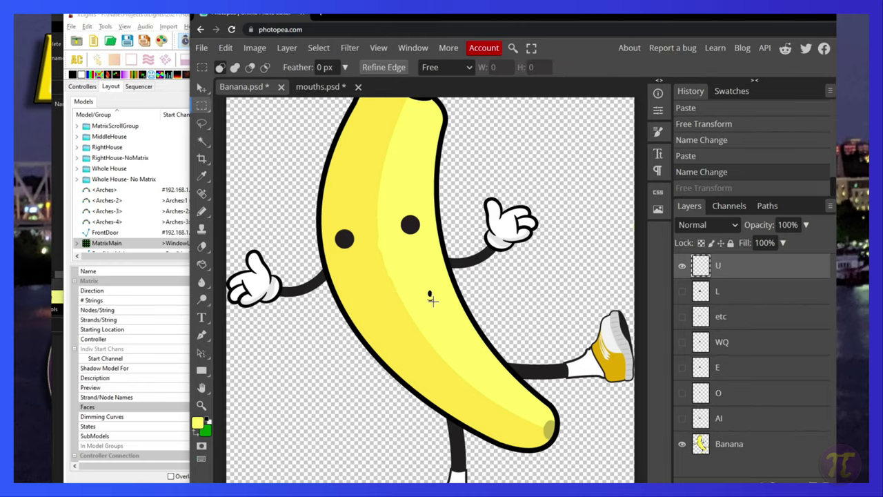
key(ctrl+t)
click(324, 67)
text(275.00)
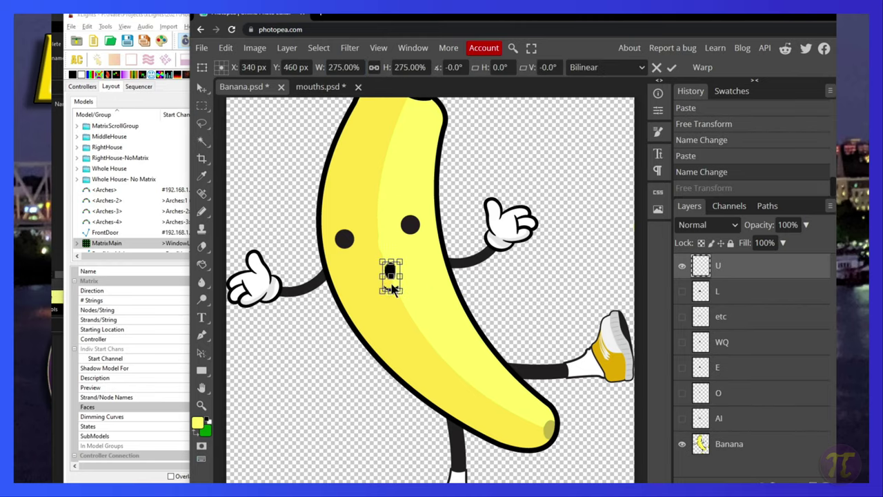
key(Return)
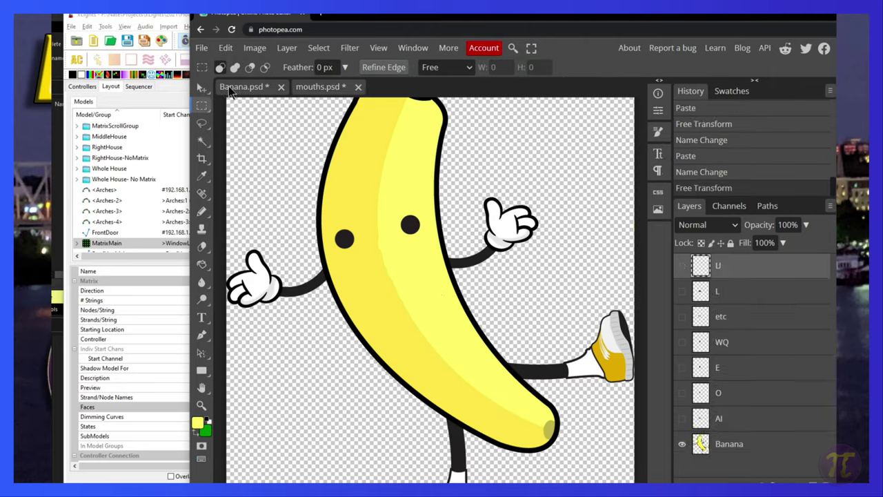
key(ctrl+v)
key(ctrl+t)
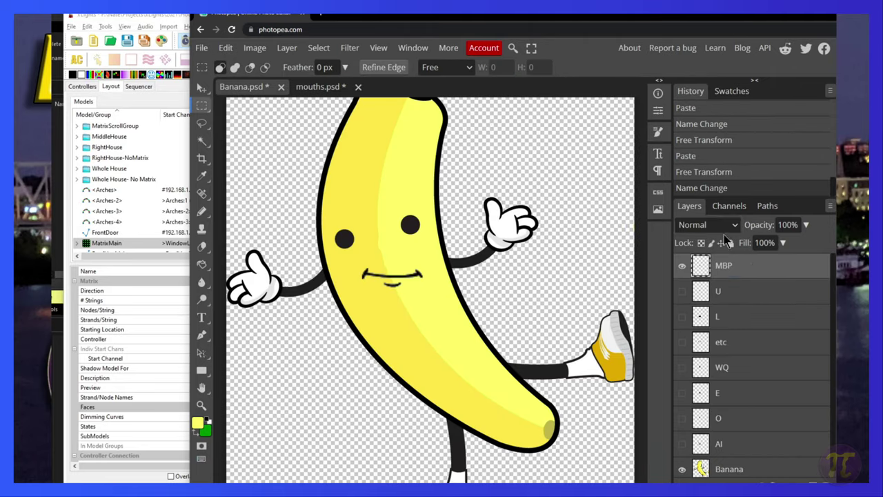
Duplicate the MBP mouth layer from the layer context menu
right_click(723, 265)
click(652, 179)
click(242, 86)
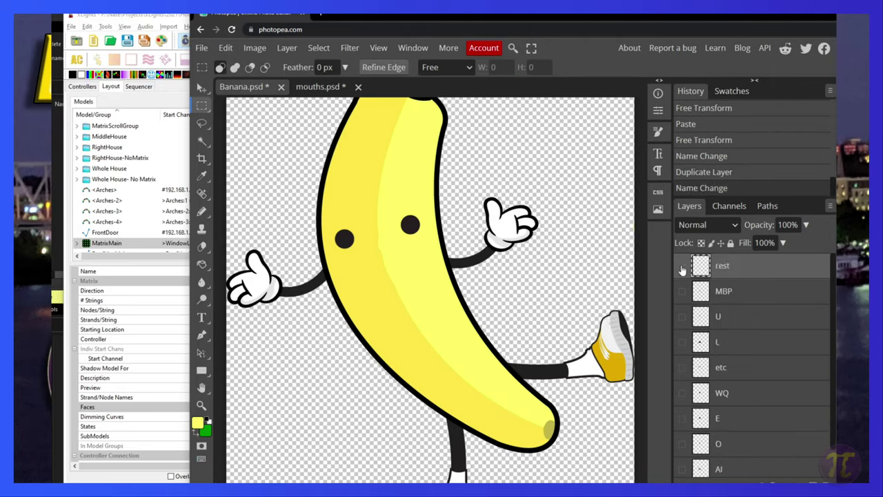
Paste the F,V mouth, move it onto the face, and name the layer 'FV'
key(ctrl+v)
key(ctrl+t)
drag(418, 442, 386, 282)
key(Return)
double_click(723, 269)
text(FV)
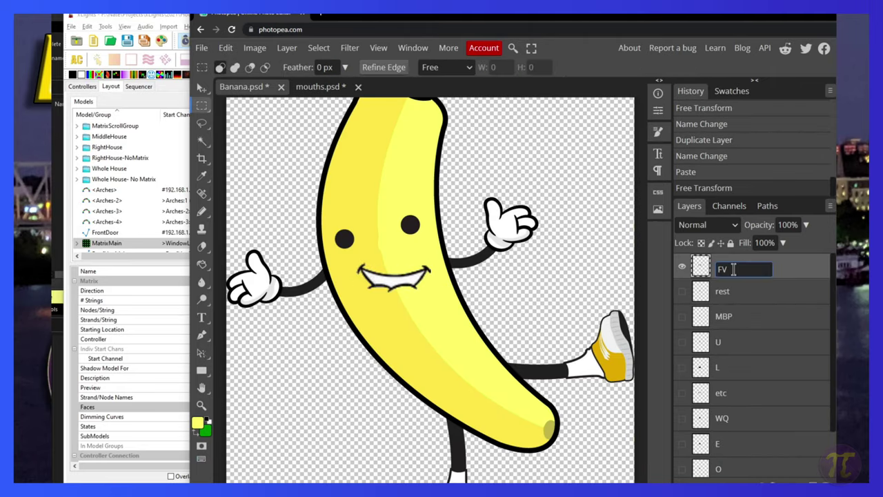
key(Return)
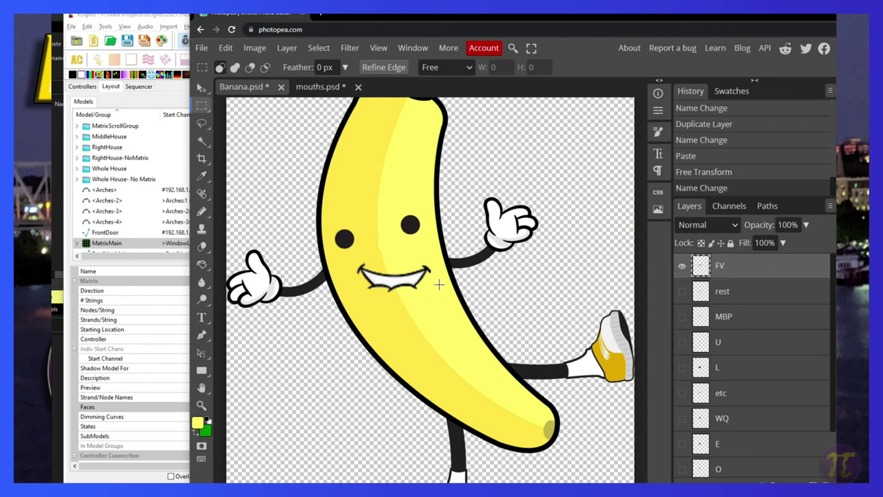
Preview the rest, MBP, U and L mouth layers, ending with only the etc smile visible
click(682, 292)
click(681, 265)
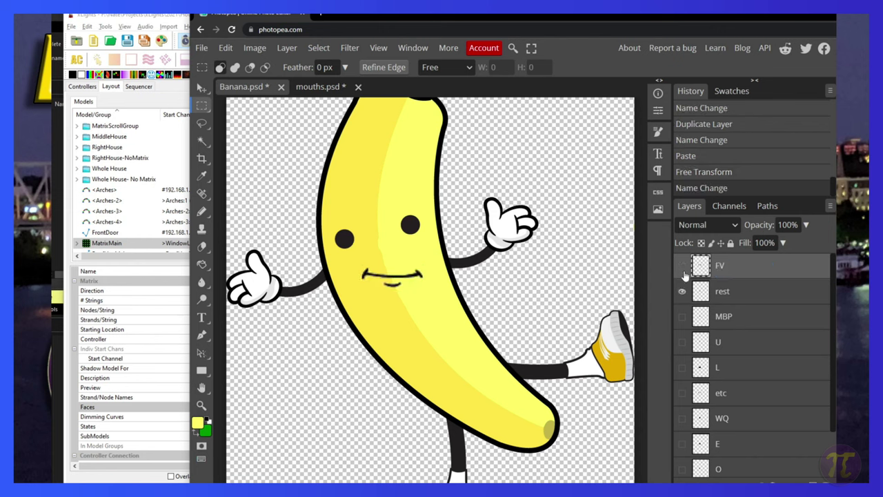
click(682, 316)
click(683, 291)
click(682, 291)
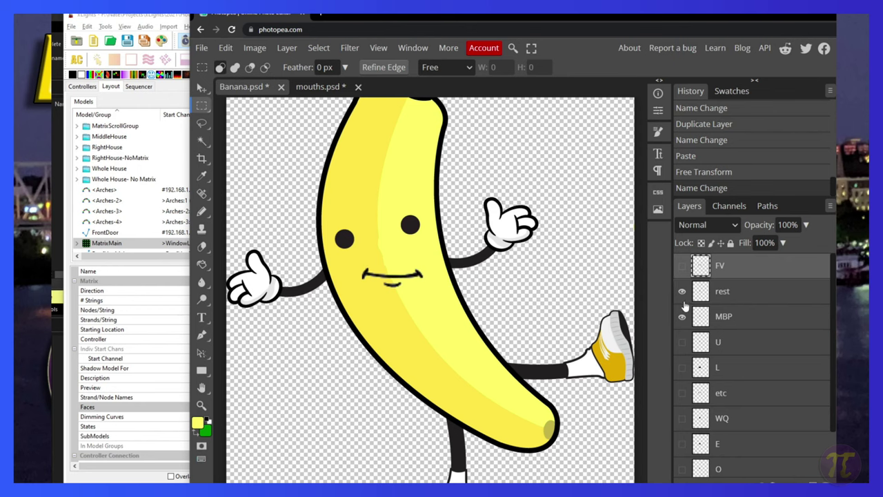
click(682, 342)
click(682, 316)
click(683, 291)
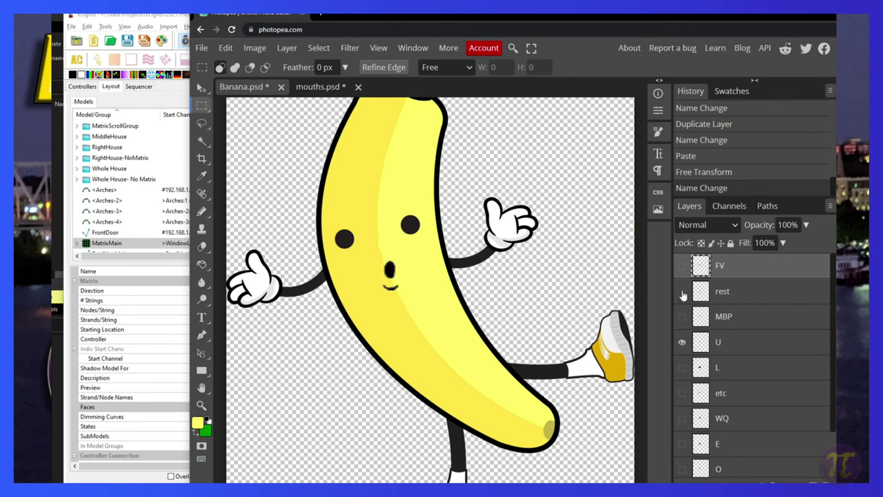
click(683, 342)
click(683, 368)
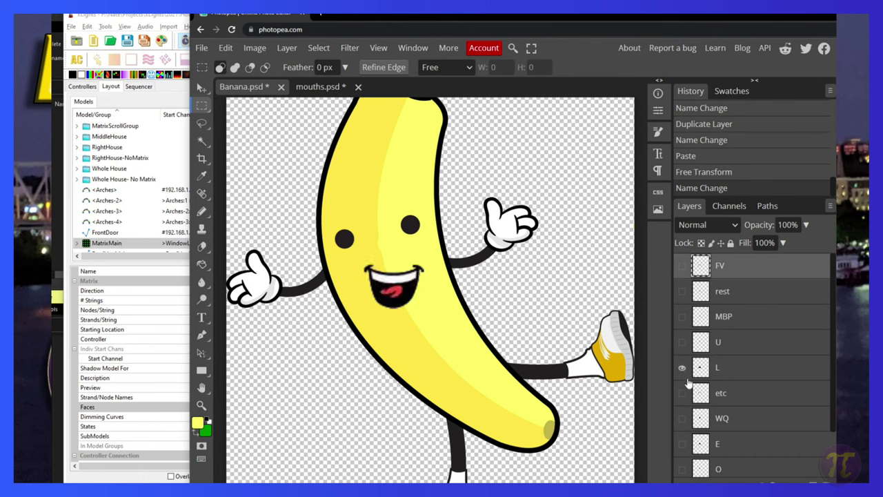
click(682, 367)
click(682, 393)
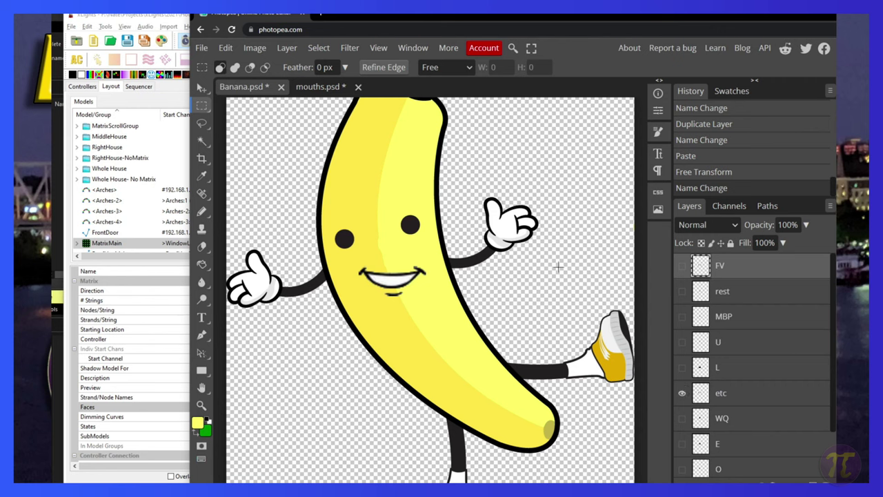
Save Banana.psd as a PSD into the Faces folder
scroll(371, 219, up, 2)
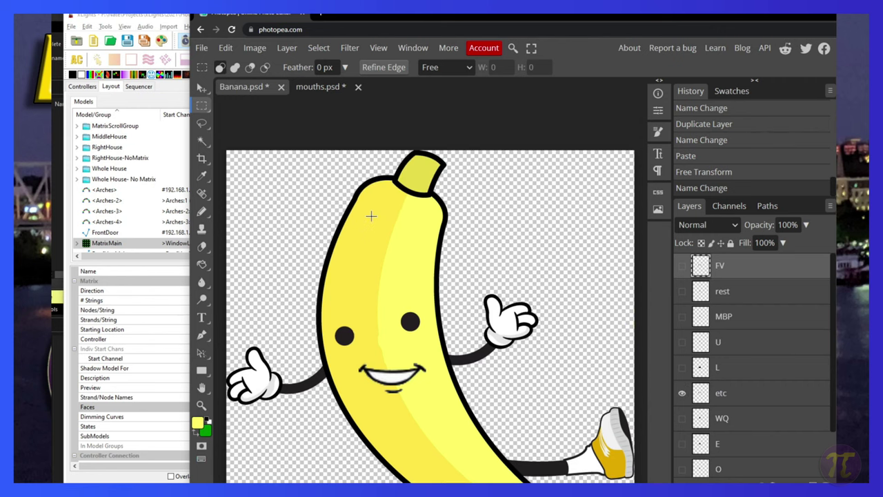
click(201, 47)
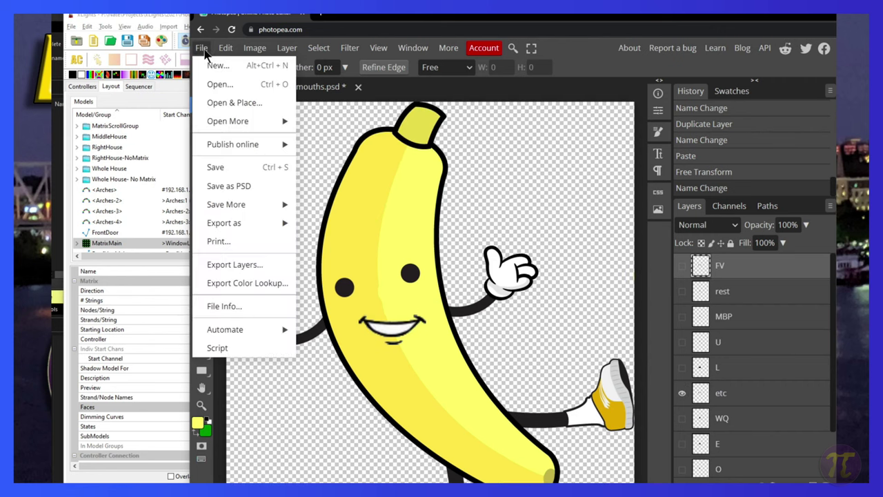
click(231, 187)
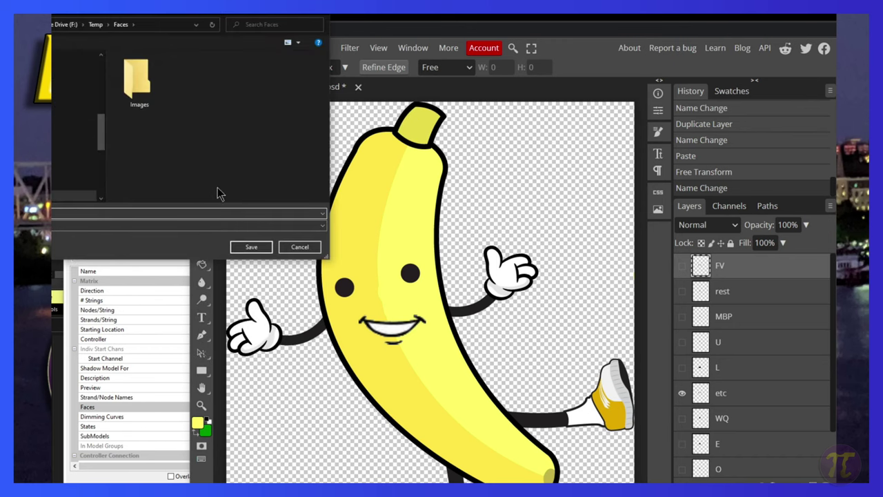
click(252, 247)
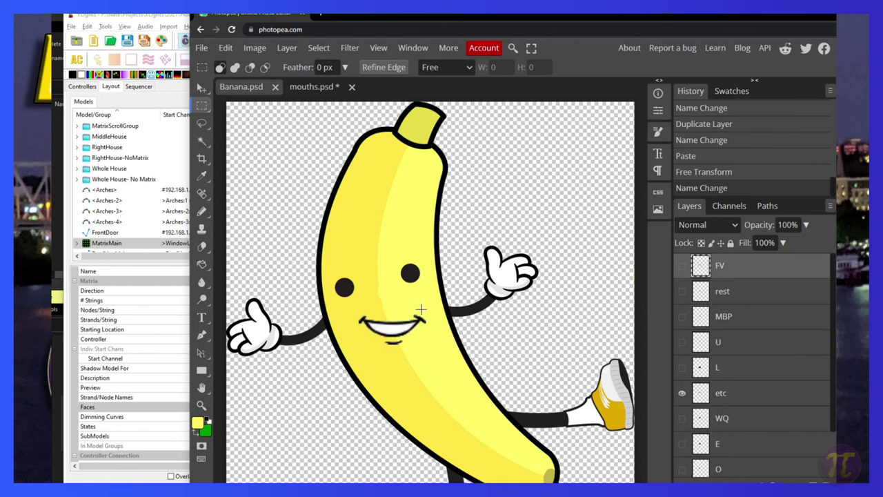
Select the Crop tool so a crop frame surrounds the whole canvas
scroll(421, 310, down, 2)
scroll(407, 355, up, 1)
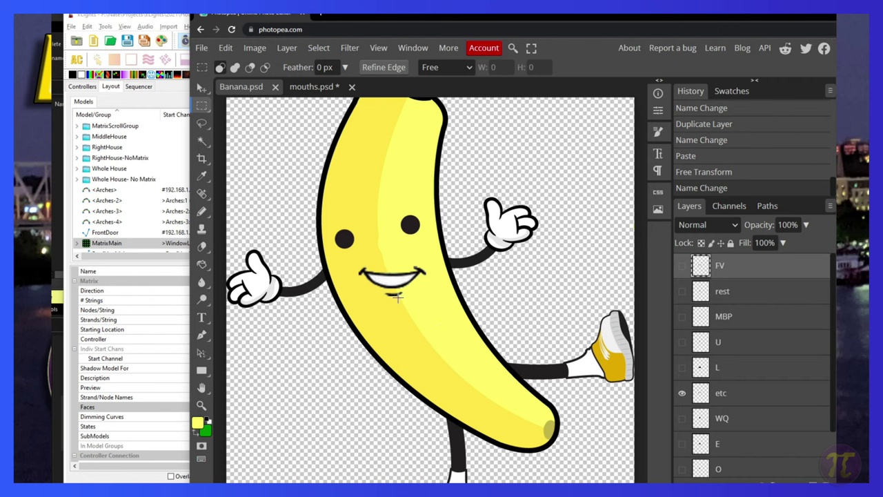
click(201, 159)
Crop the canvas to the banana's head, arms and smile by pulling in the top, right and bottom edges
scroll(450, 261, up, 2)
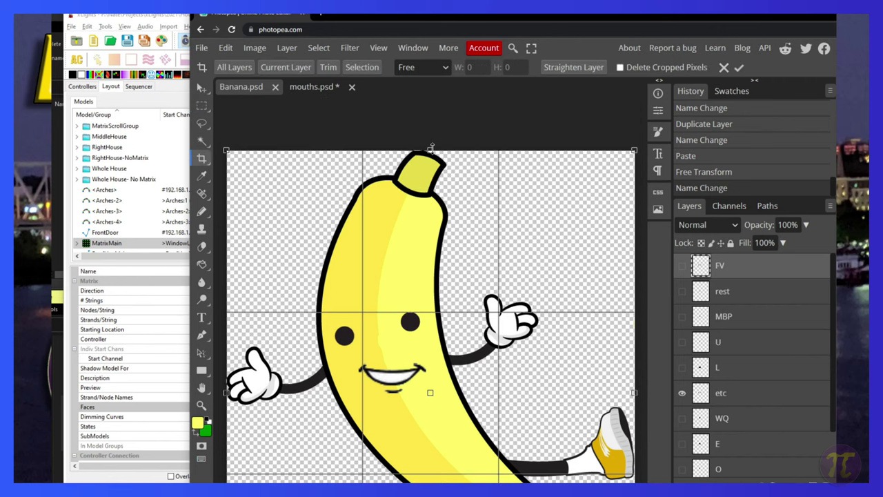
drag(430, 150, 429, 182)
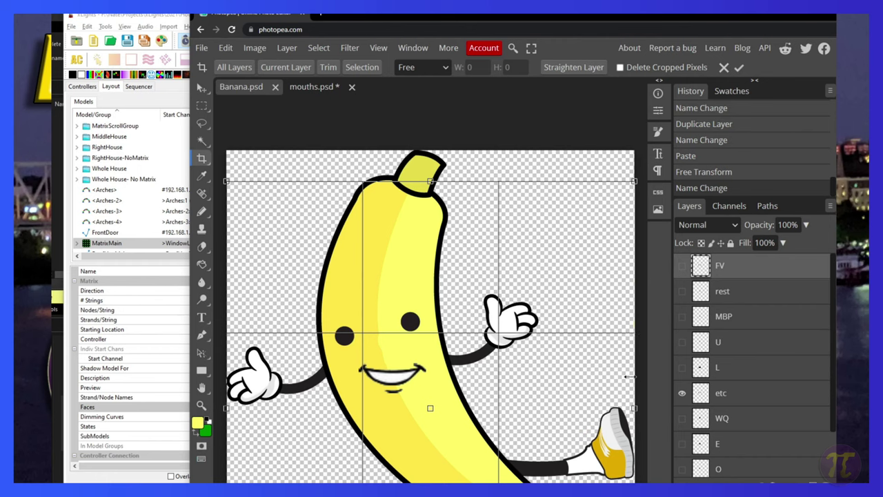
drag(635, 402, 539, 408)
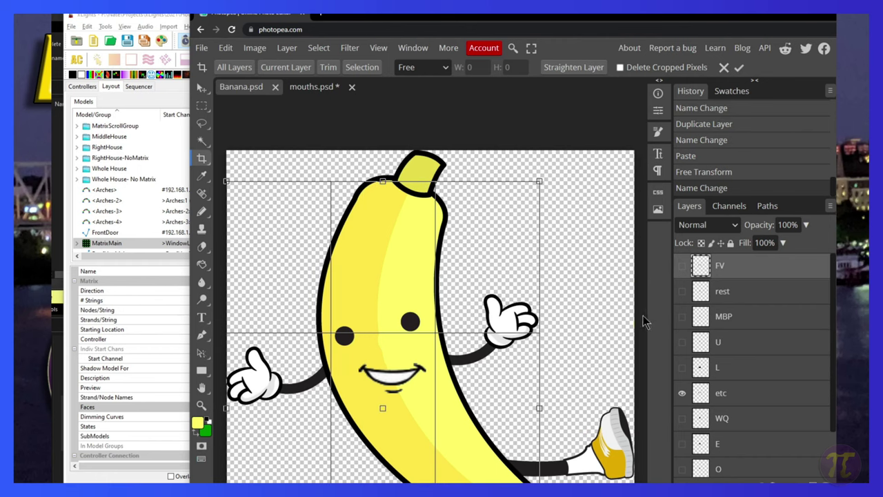
scroll(478, 354, down, 3)
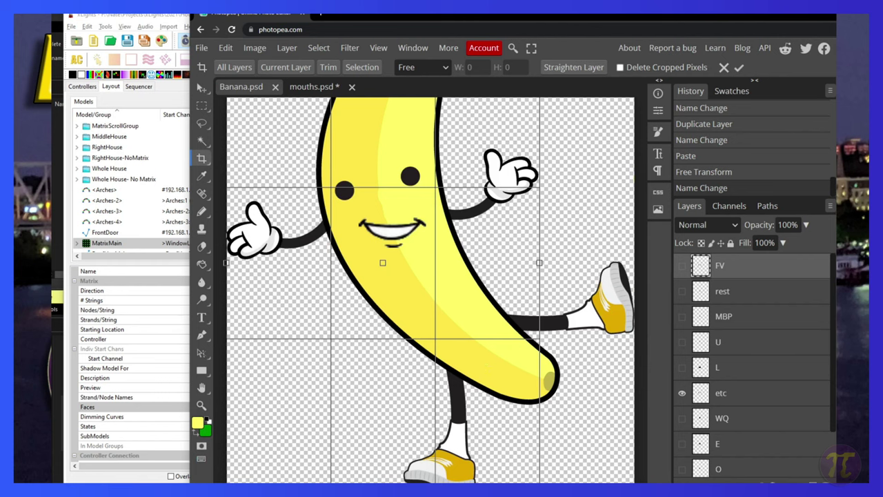
drag(428, 478, 399, 303)
scroll(400, 161, up, 2)
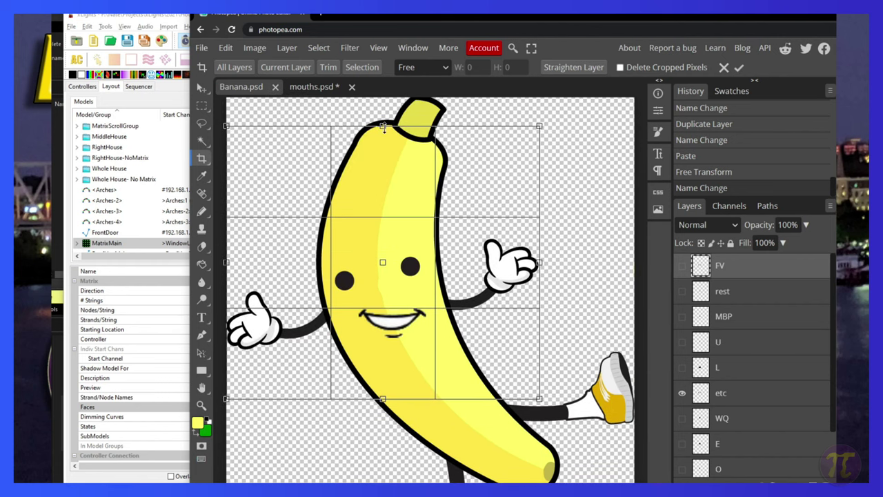
drag(383, 126, 383, 142)
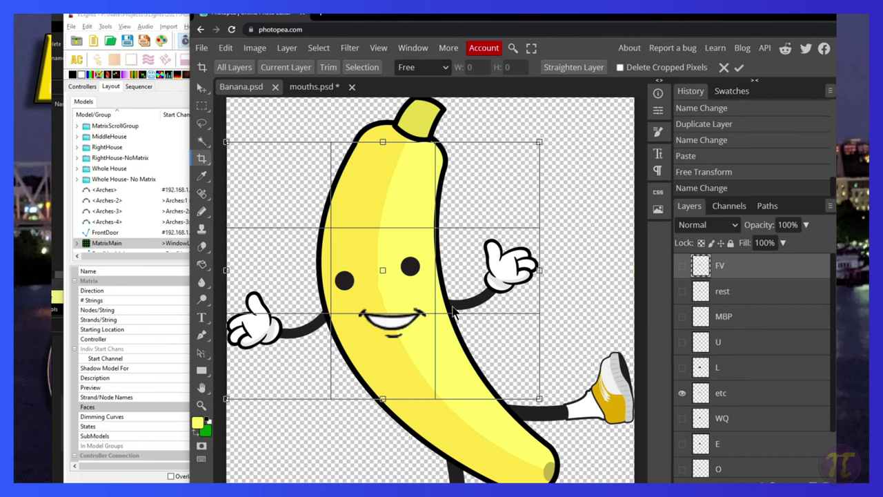
key(Return)
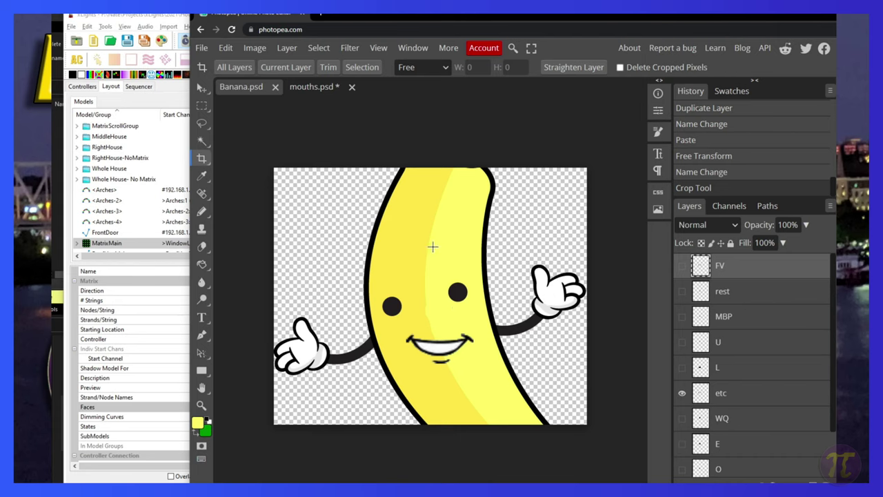
Resize the image to 68 × 56 pixels with resampling and zoom the view to fit
click(255, 48)
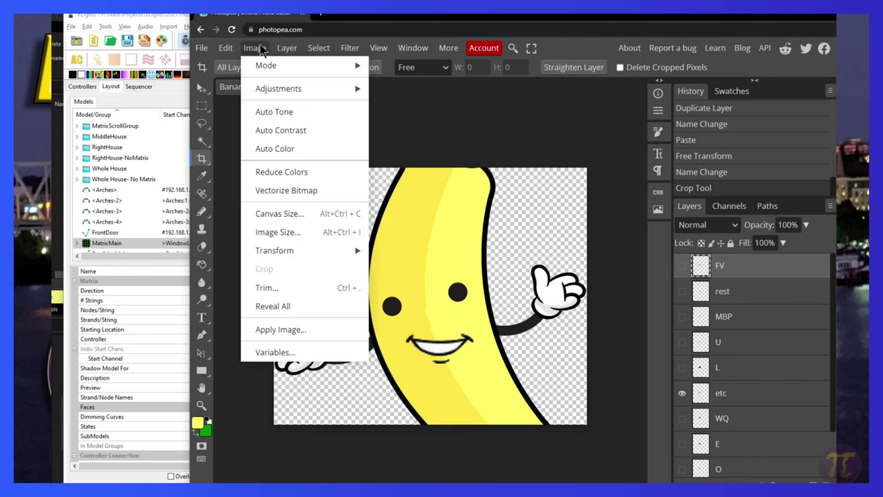
click(279, 233)
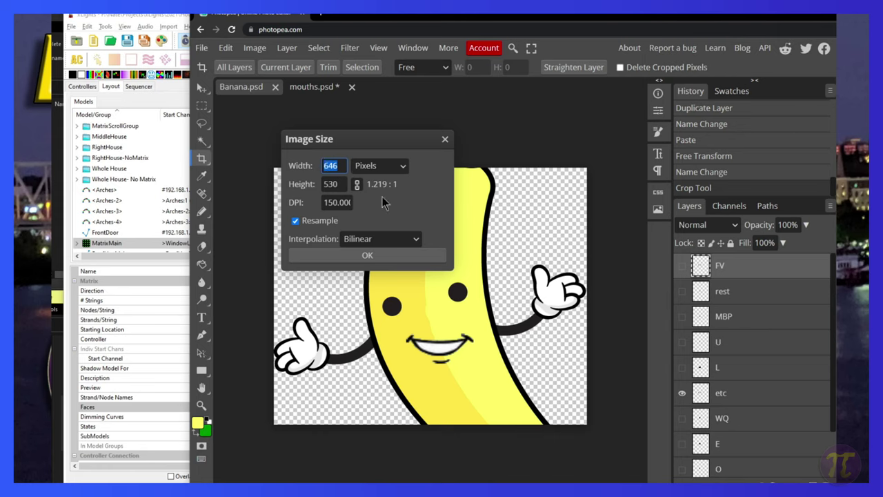
text(68)
key(Tab)
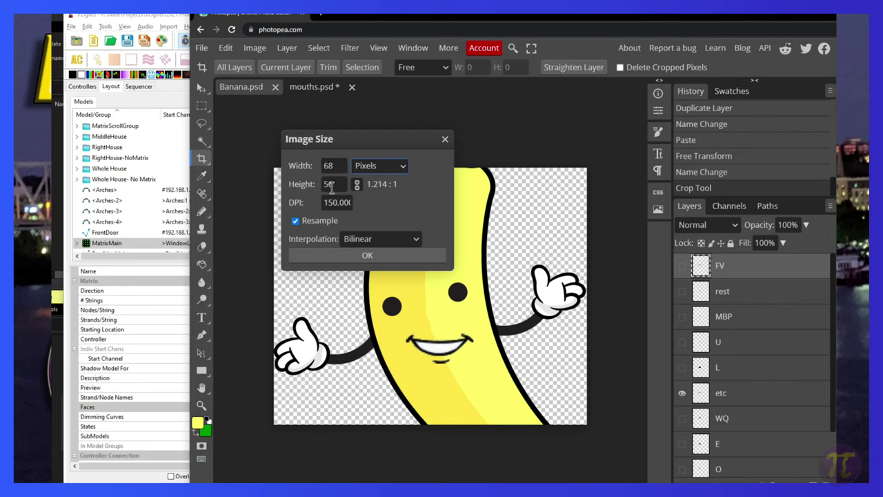
click(366, 256)
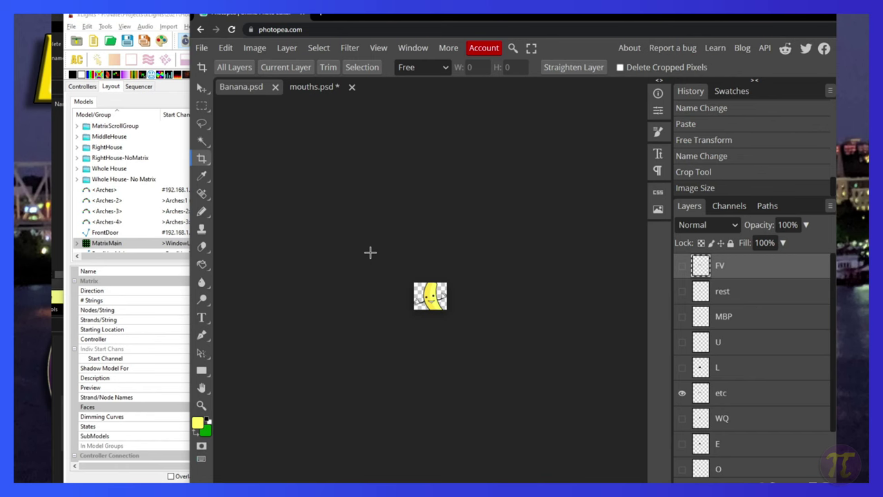
key(ctrl+0)
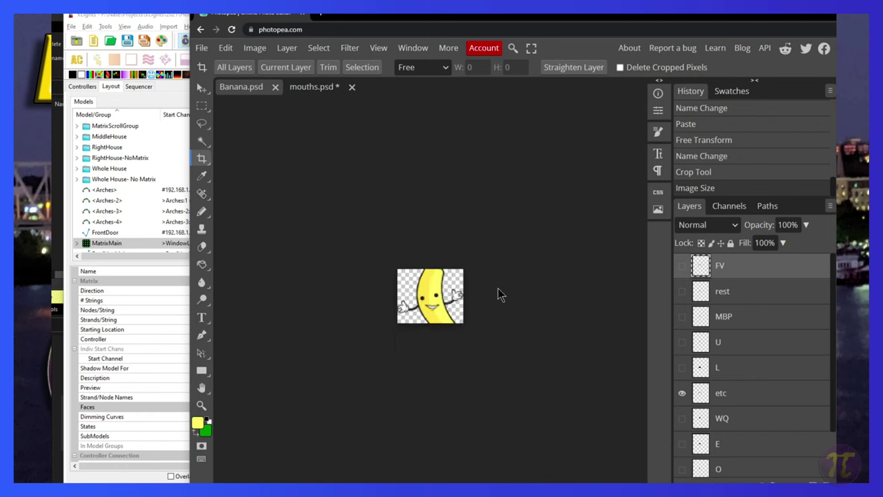
click(498, 290)
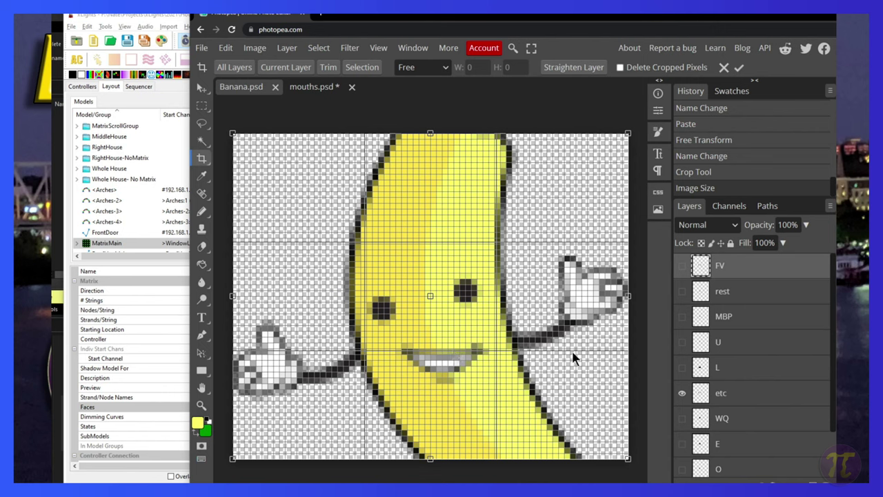
Hide the etc and WQ mouth layers and select the Banana layer
click(683, 395)
scroll(687, 402, down, 1)
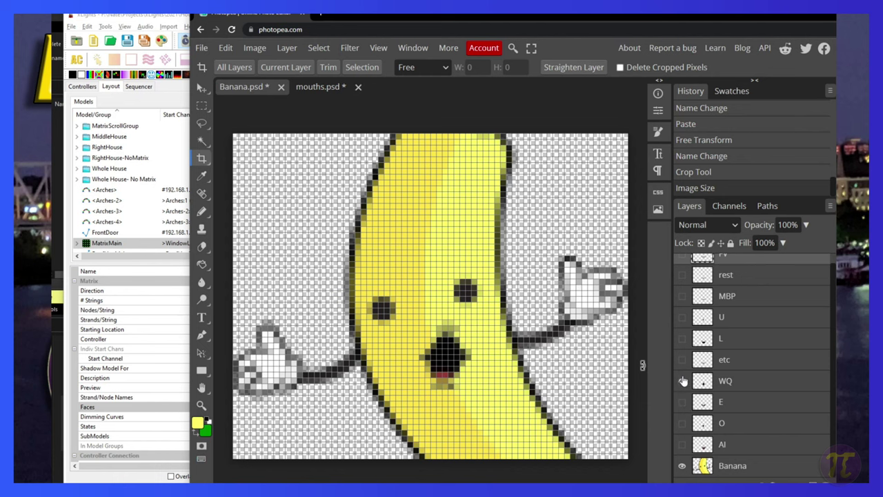
click(681, 381)
scroll(713, 425, up, 1)
scroll(708, 428, down, 1)
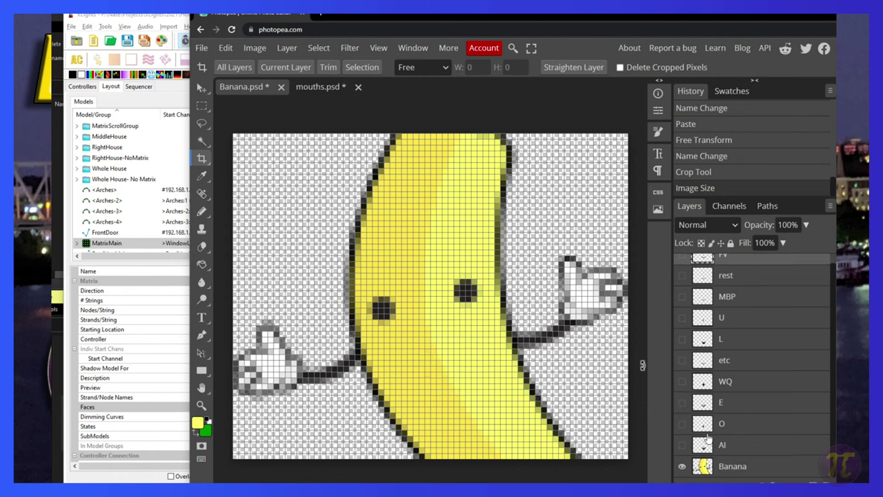
click(735, 469)
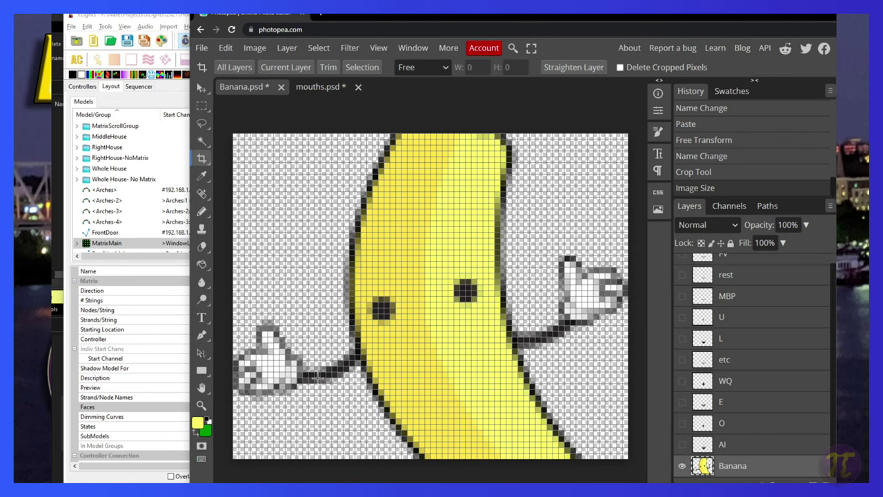
Fill the left and right outline and arms with dark grey 343333 using the Paint Bucket
click(197, 423)
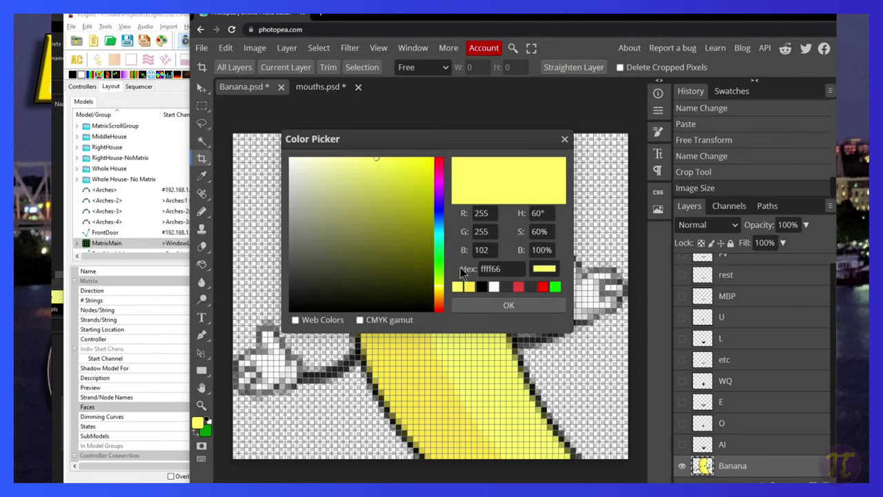
click(508, 286)
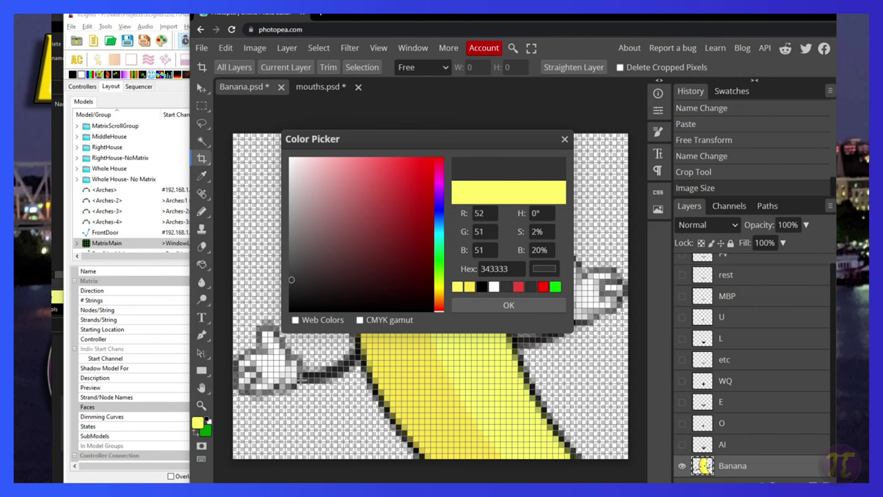
key(Return)
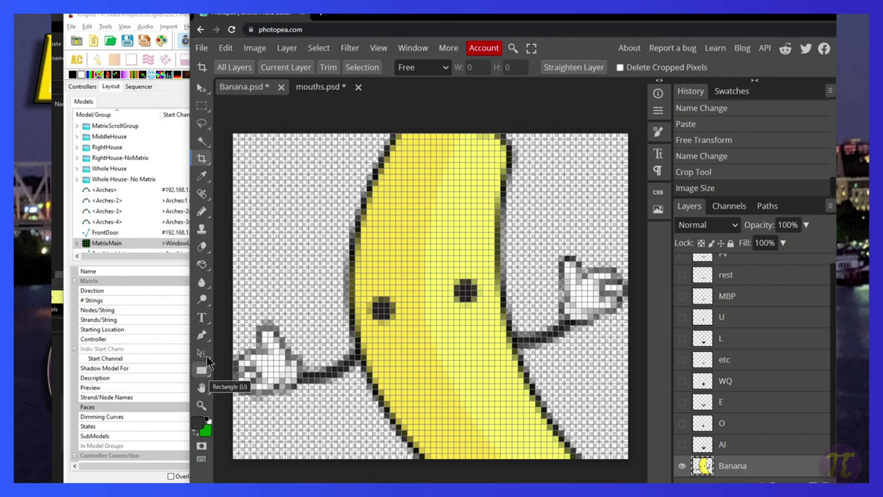
right_click(205, 268)
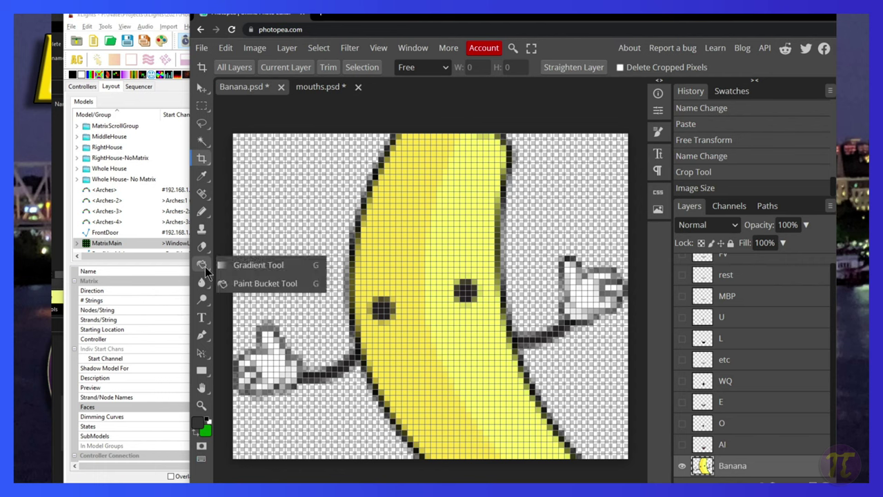
click(259, 285)
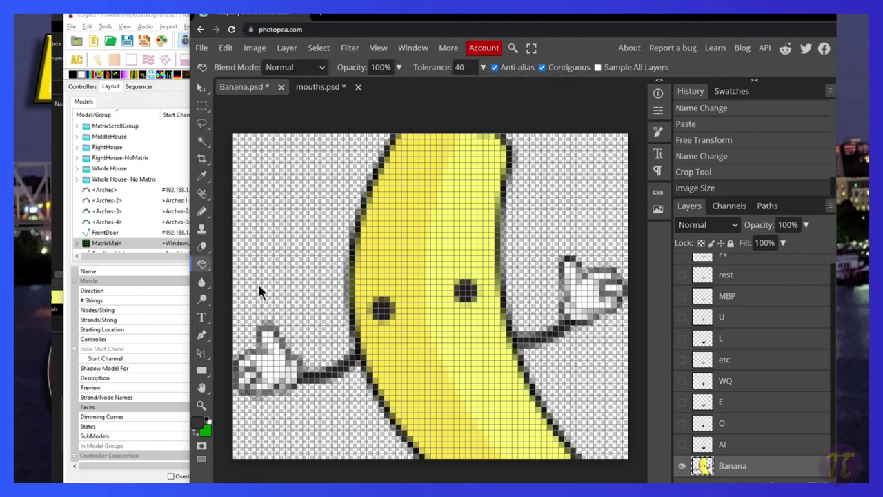
click(332, 378)
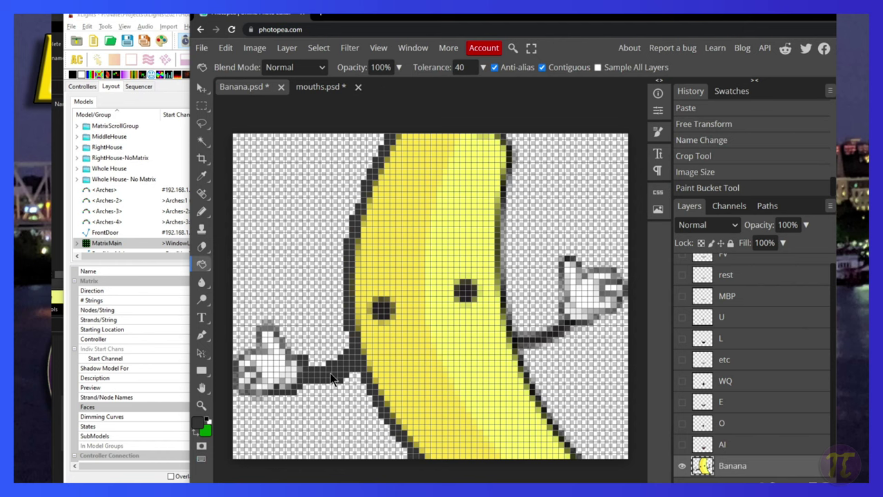
click(509, 323)
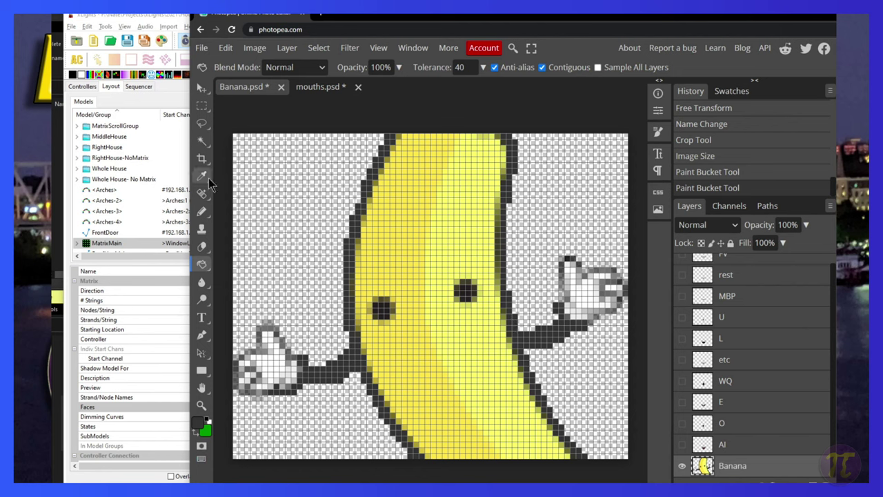
Paint white circles over both eyes with an 11 px Pencil
click(203, 211)
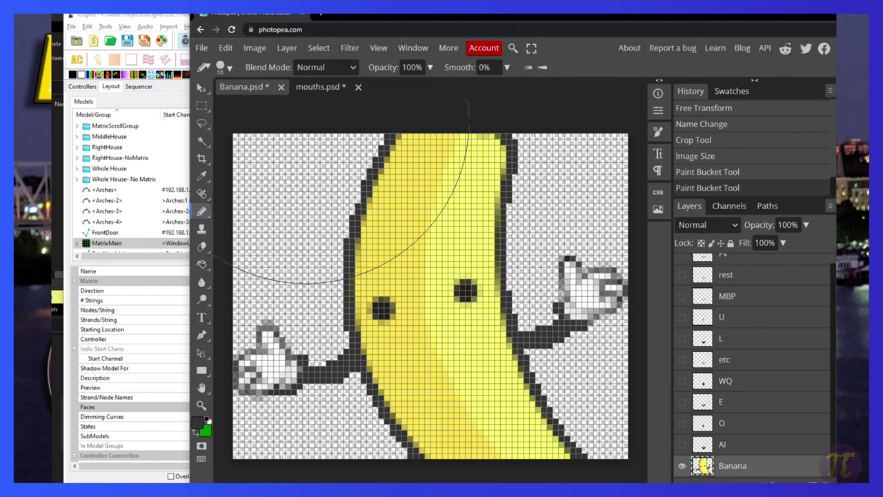
click(227, 67)
drag(303, 100, 280, 100)
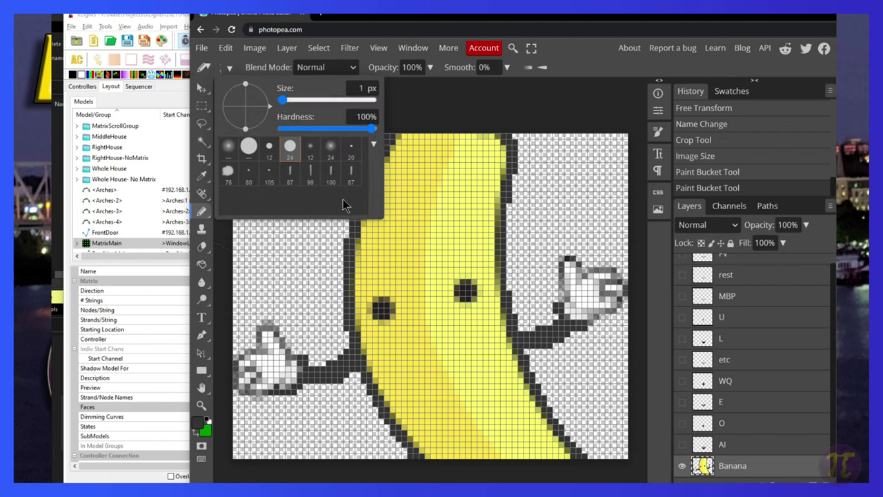
key(bracketright)
key(bracketright)
key(bracketright)
key(bracketright)
key(bracketright)
drag(295, 101, 299, 100)
click(194, 426)
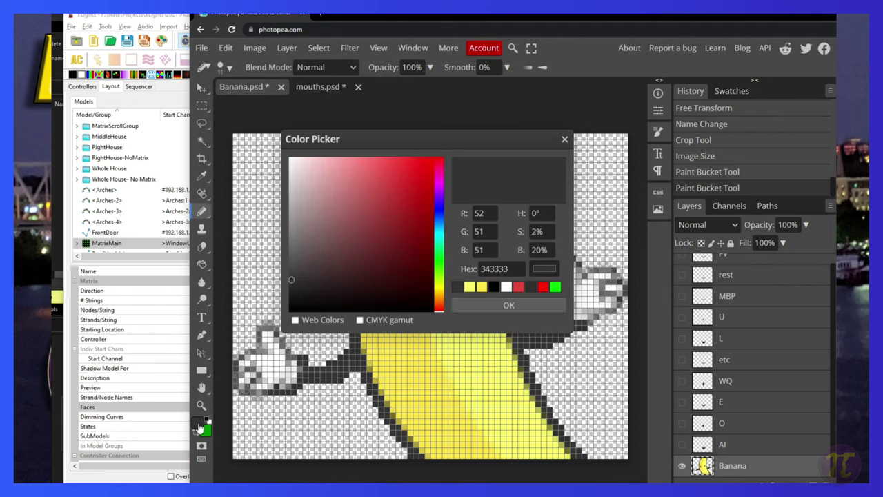
click(506, 287)
click(506, 305)
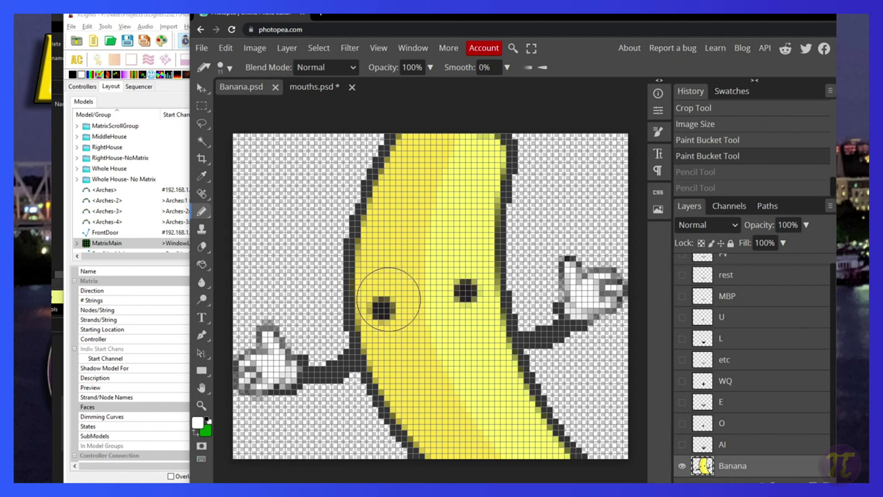
click(388, 299)
click(466, 286)
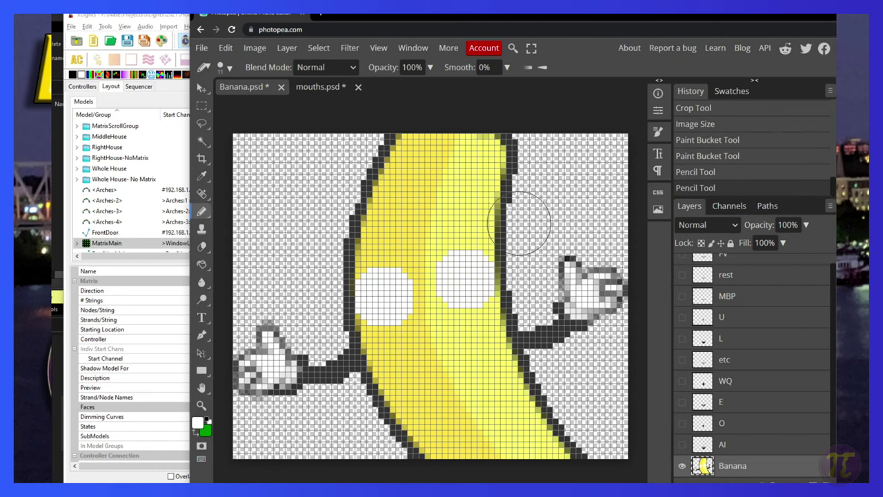
Draw small black square pupils in each eye with a smaller black pencil
click(234, 68)
drag(296, 100, 294, 100)
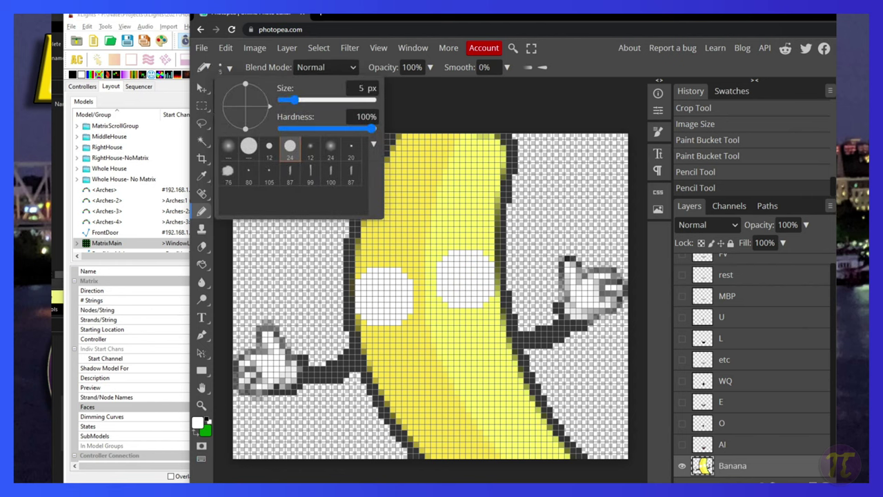
click(200, 426)
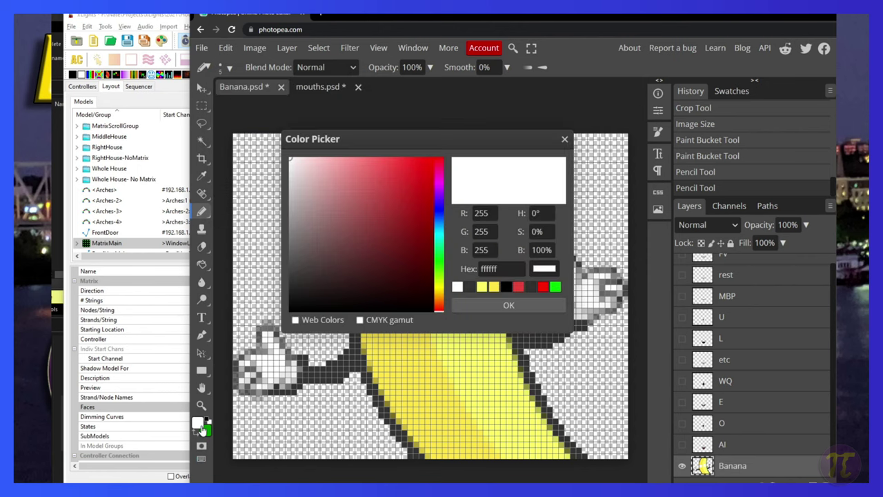
click(506, 286)
click(509, 305)
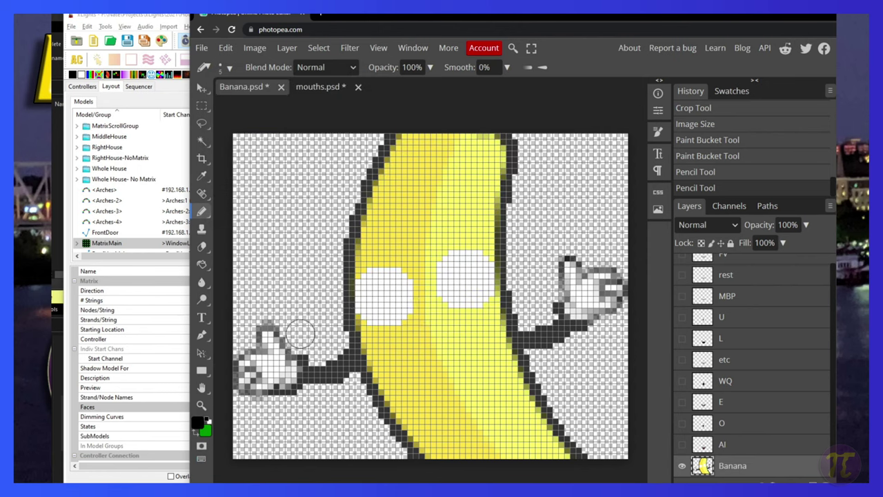
click(392, 309)
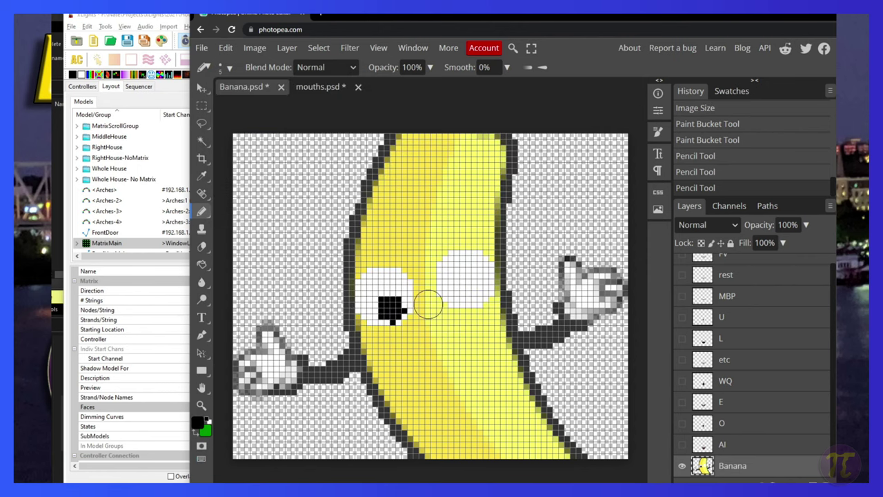
click(473, 292)
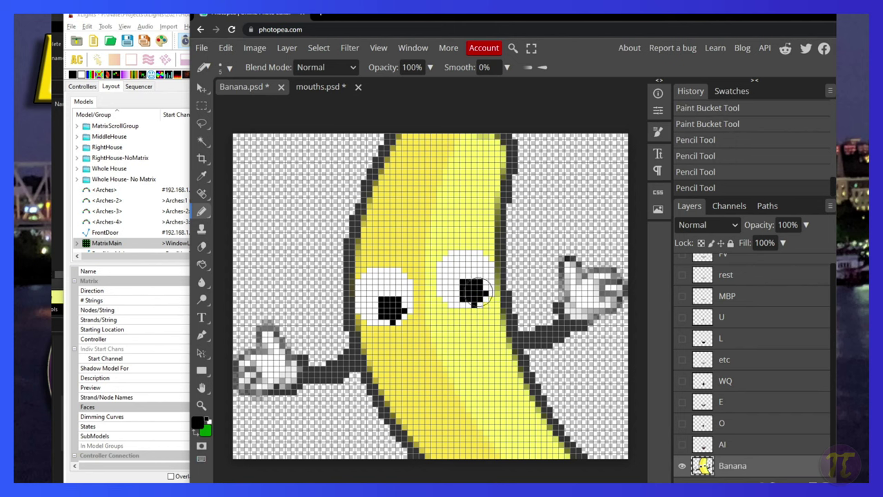
Make the open AI mouth layer visible again
scroll(537, 318, up, 2)
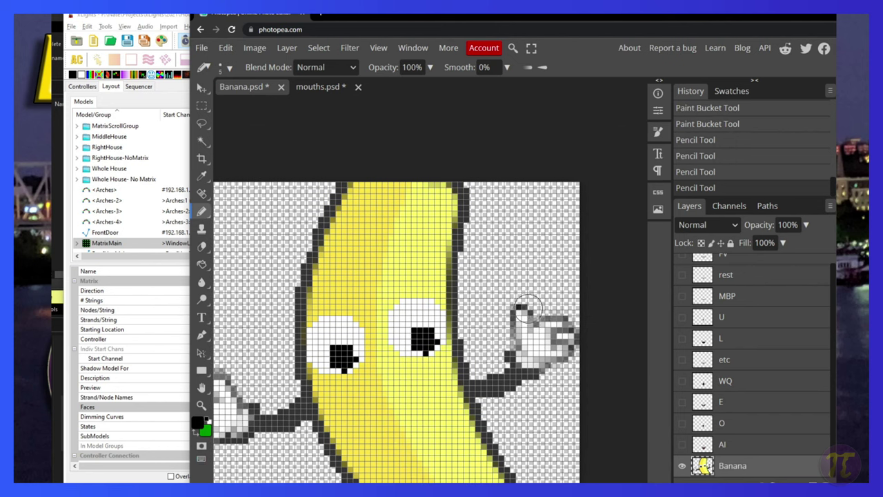
scroll(521, 296, down, 2)
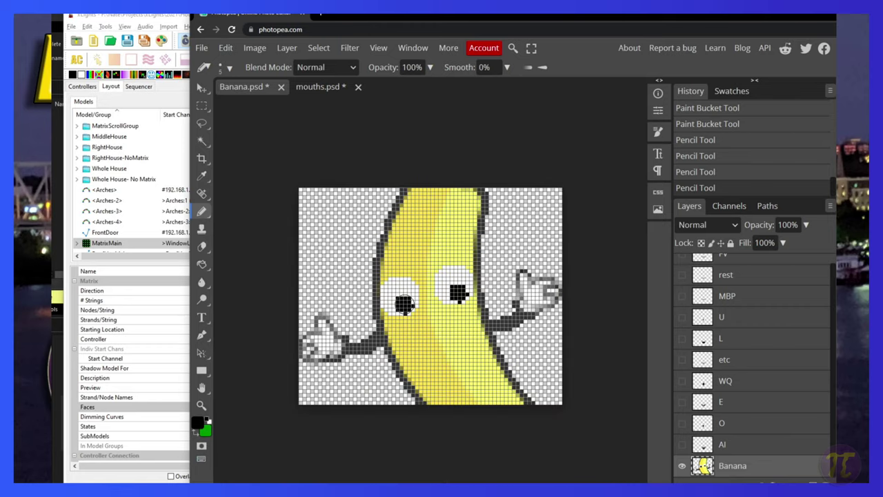
click(682, 445)
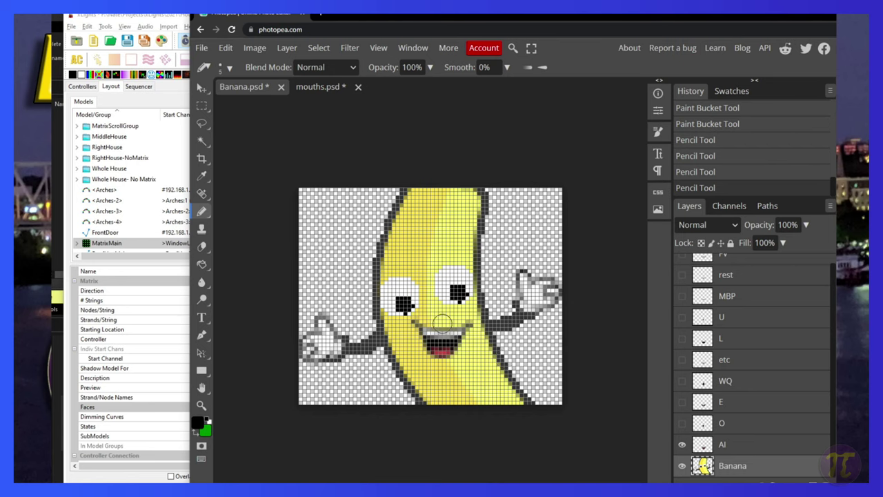
With the Banana layer hidden, sample the AI mouth's red tongue colour, then reselect the Pencil
click(682, 466)
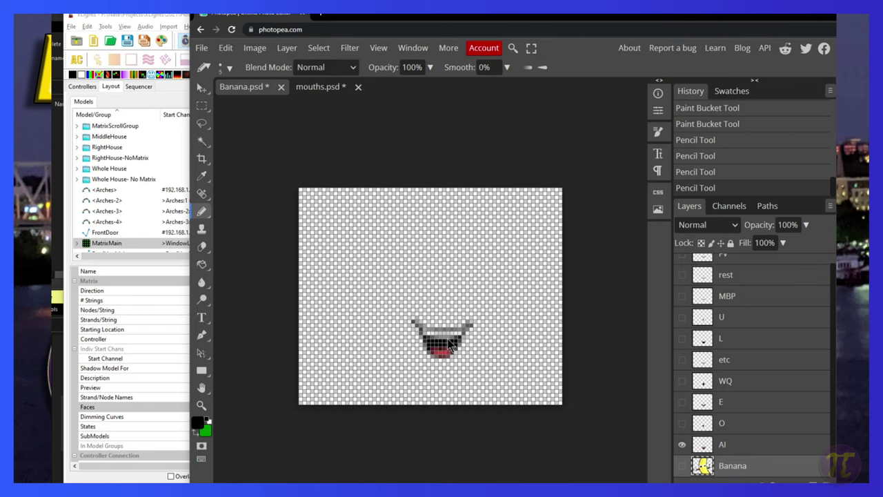
key(ctrl+plus)
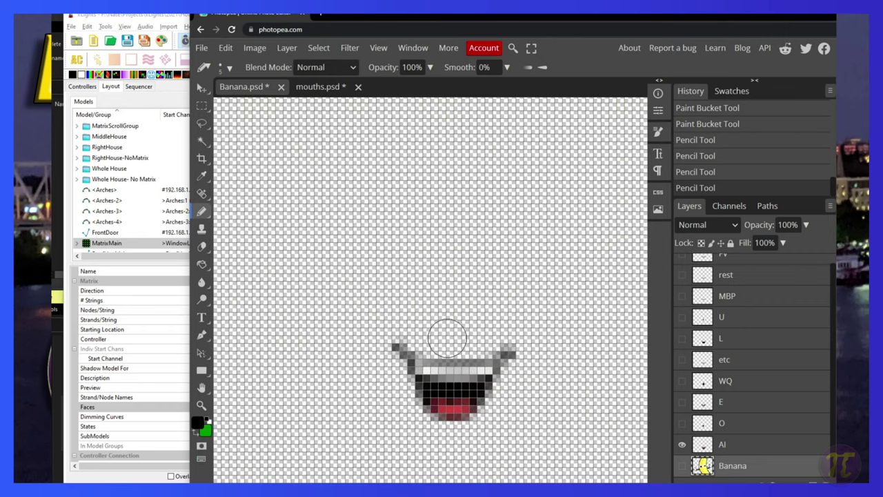
click(201, 175)
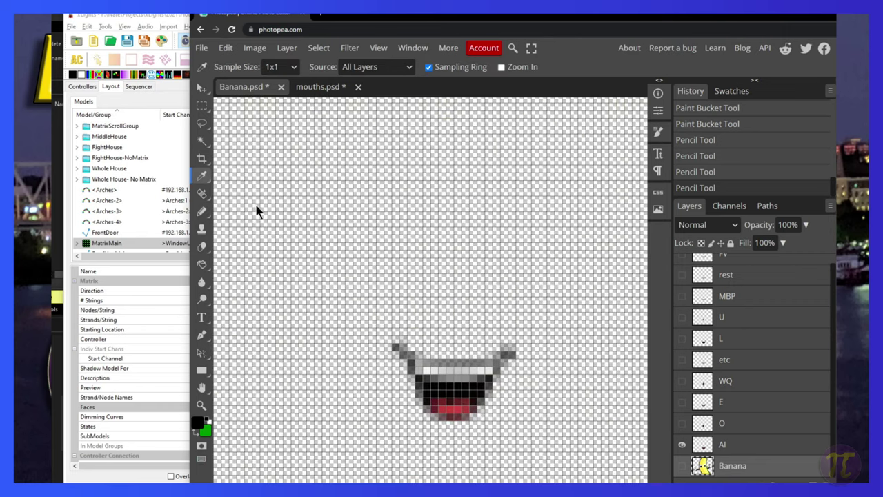
click(458, 414)
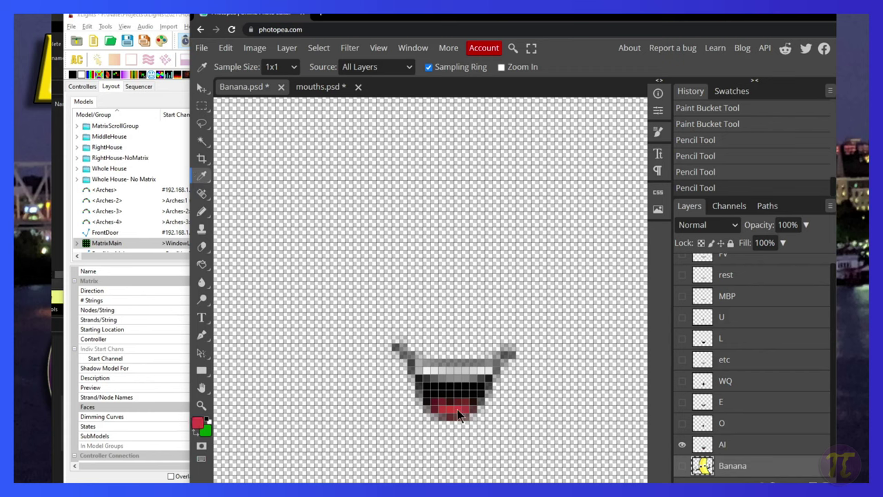
click(205, 207)
click(253, 230)
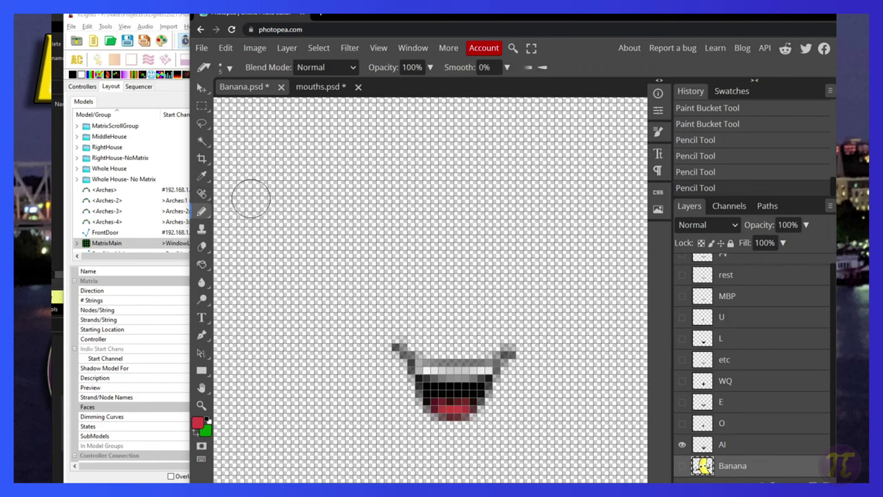
Set the pencil to 1 px and add a red pixel to the AI mouth layer
click(229, 68)
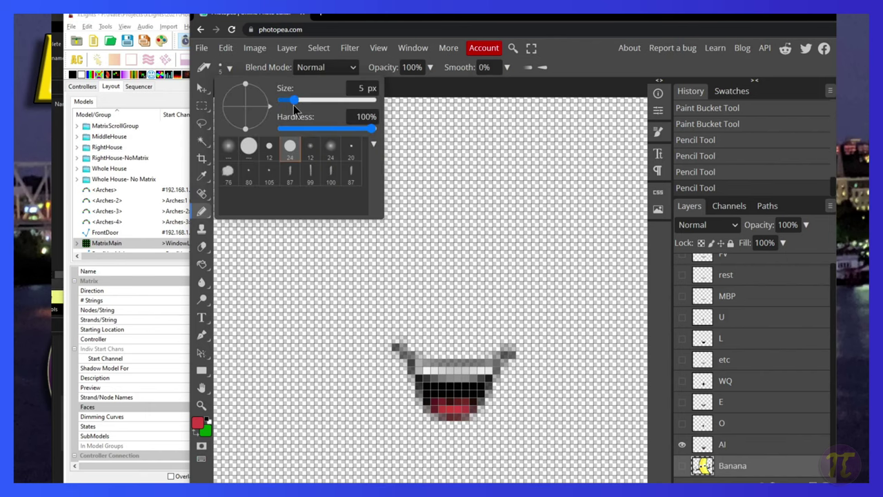
drag(284, 99, 272, 92)
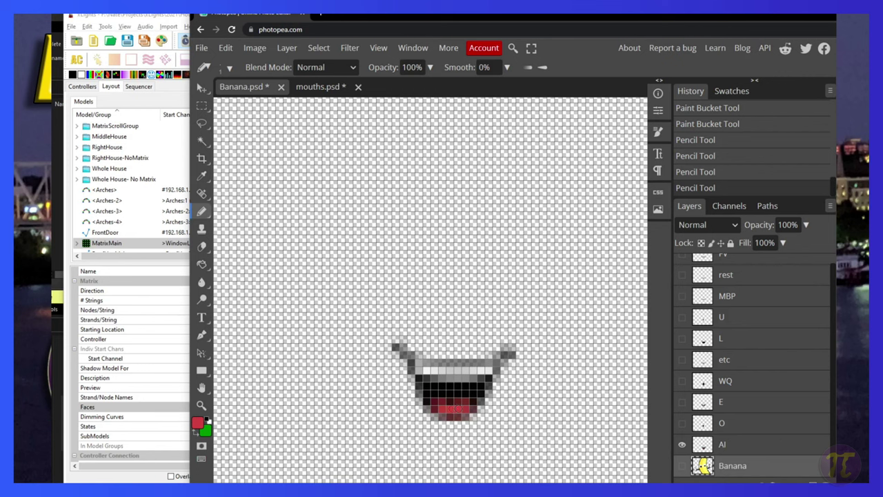
click(487, 412)
key(ctrl+z)
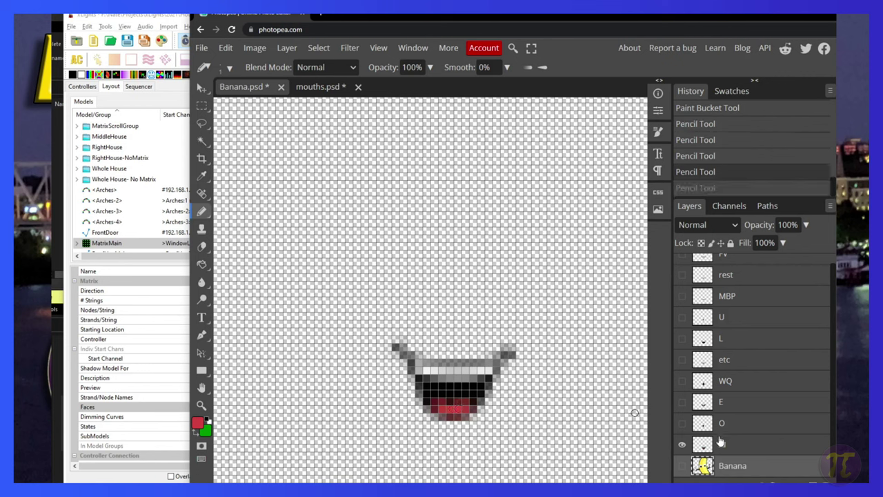
click(735, 448)
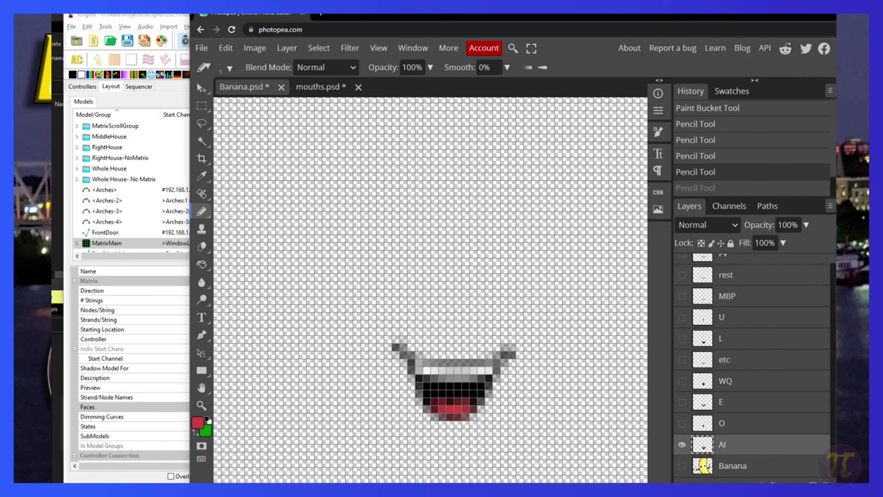
key(ctrl+shift+z)
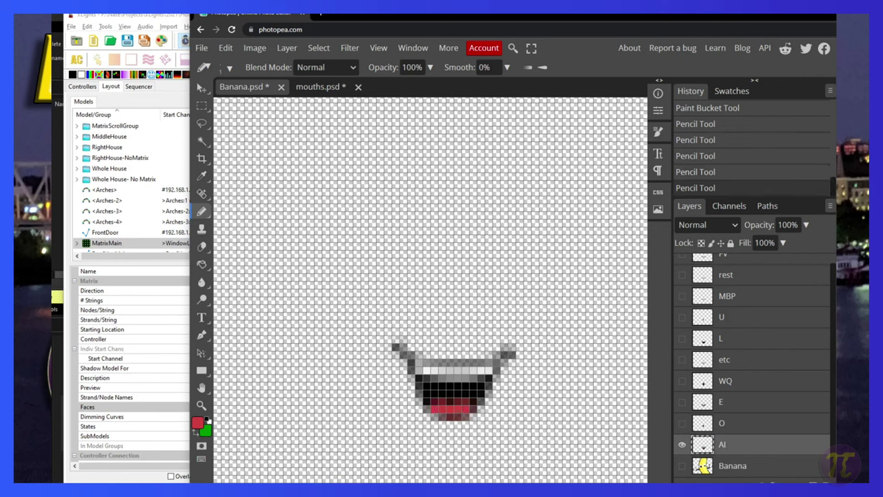
click(456, 412)
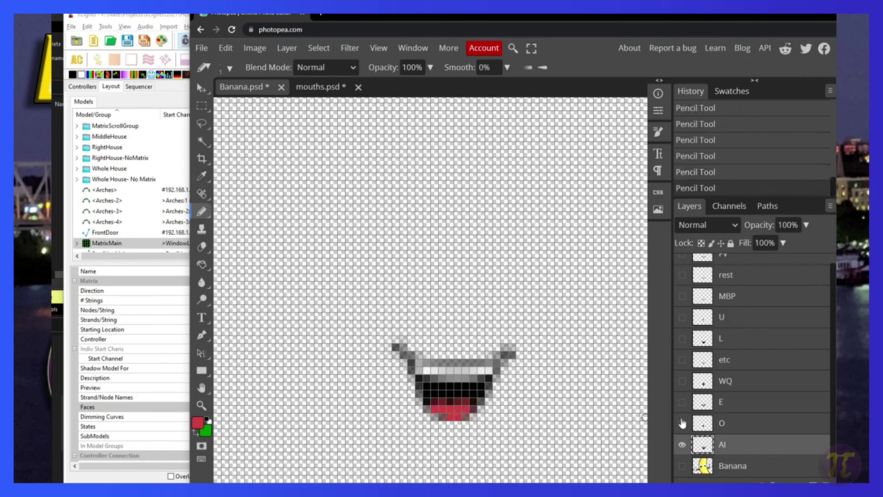
Look through the O and E mouths, then add red pixels to the WQ mouth layer
click(682, 446)
click(682, 423)
click(682, 423)
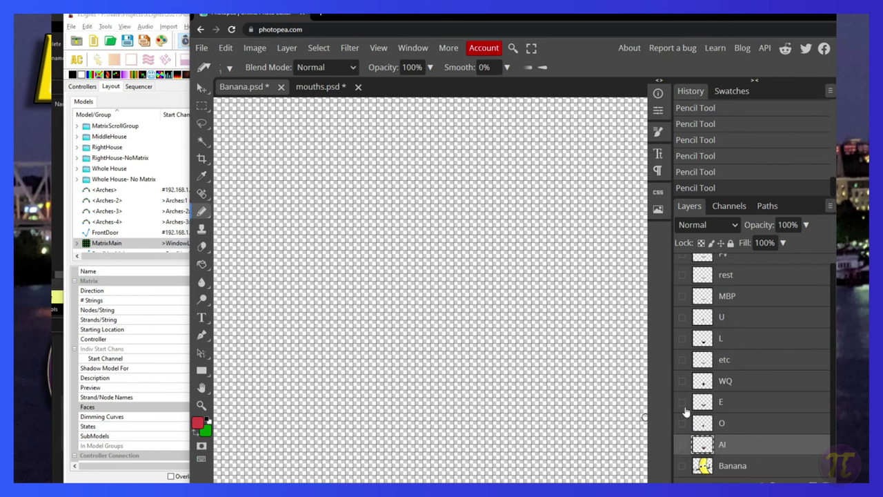
click(682, 402)
click(729, 409)
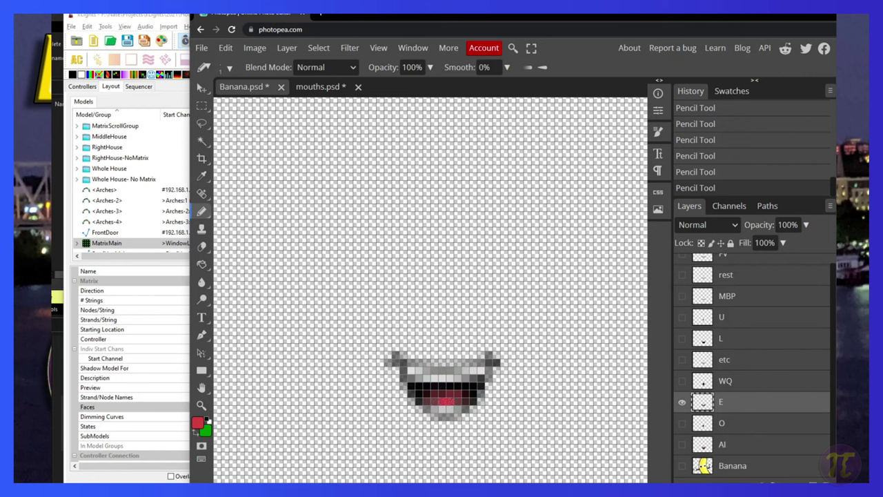
click(682, 404)
click(683, 382)
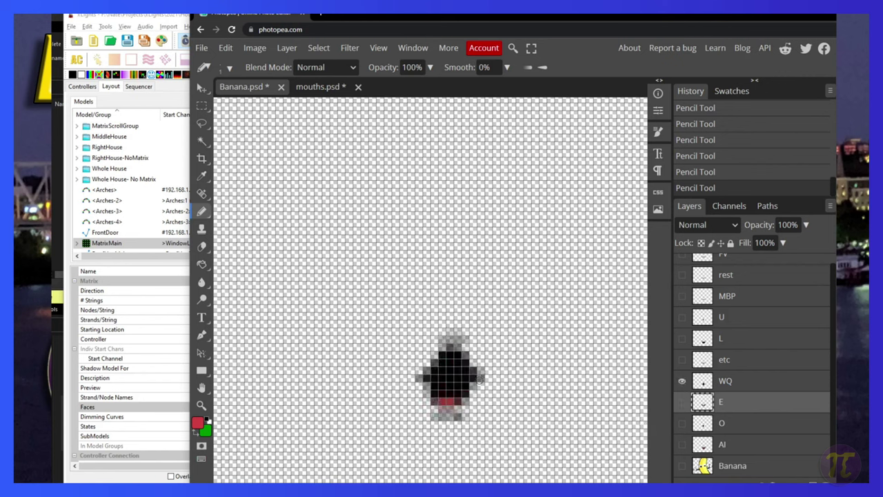
key(ctrl+z)
click(726, 385)
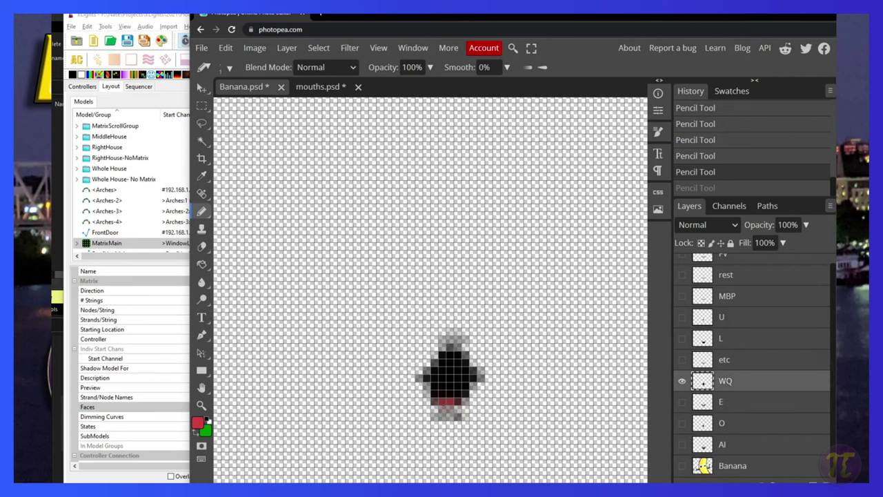
click(449, 401)
Preview the etc and L mouth layers, selecting L
click(681, 382)
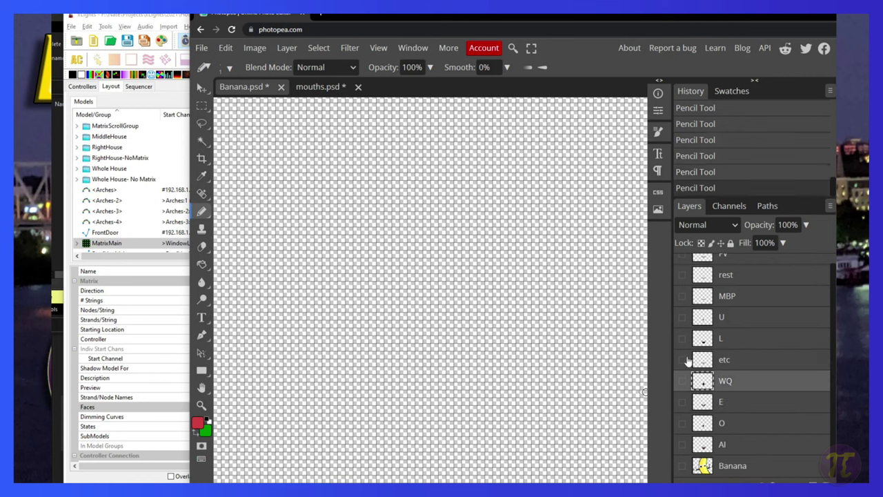
click(681, 359)
click(682, 359)
click(682, 339)
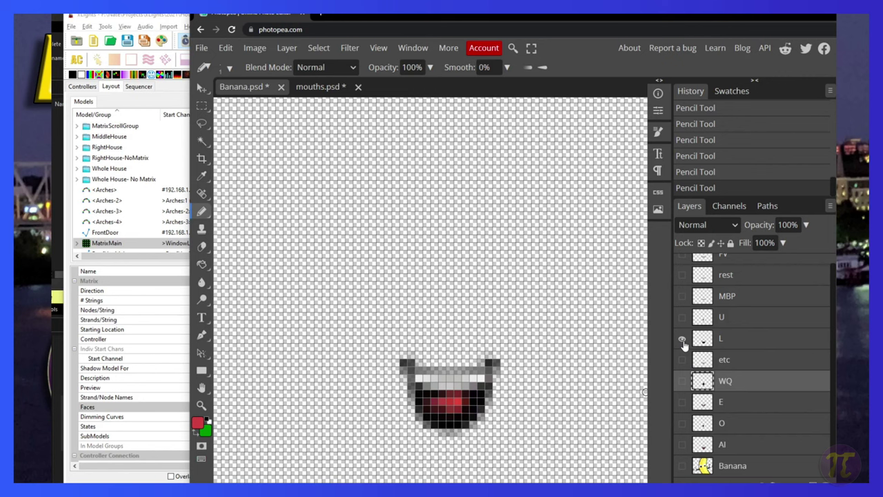
click(734, 339)
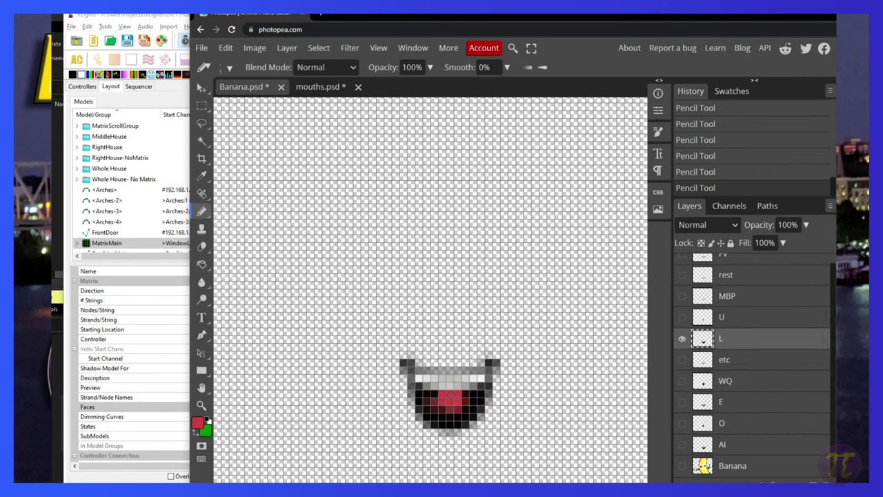
click(682, 339)
Step through the U, MBP and rest mouths, leaving the FV mouth visible and selected
click(683, 318)
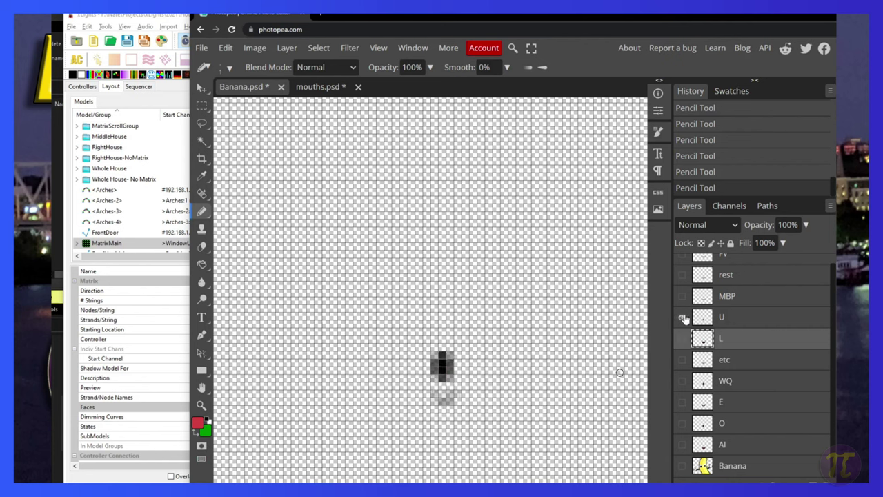
click(682, 296)
click(682, 316)
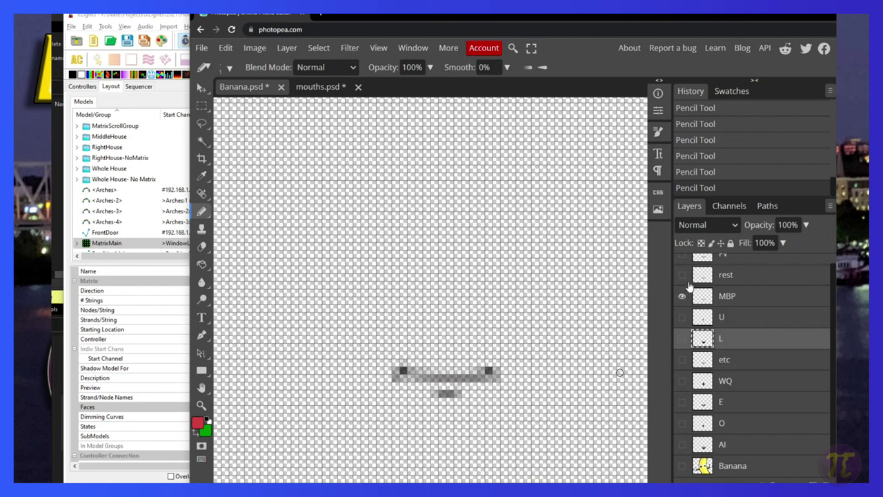
click(681, 296)
click(682, 279)
scroll(742, 282, up, 1)
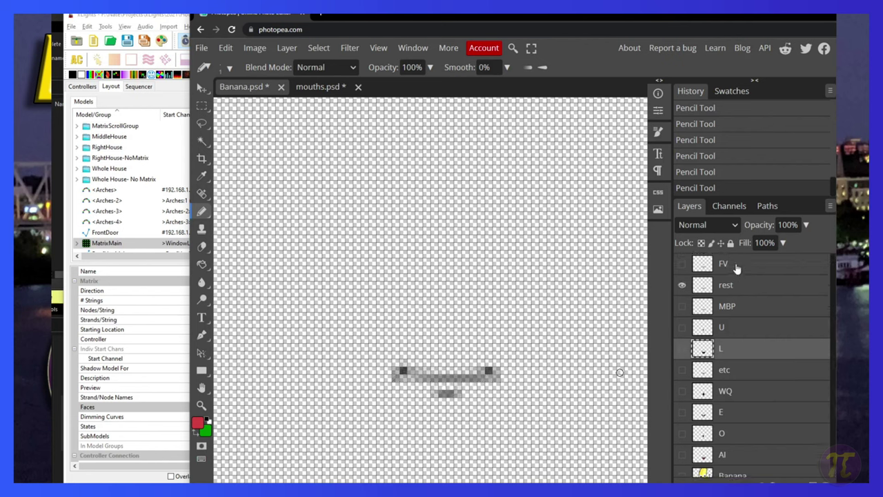
click(722, 268)
click(682, 284)
click(682, 264)
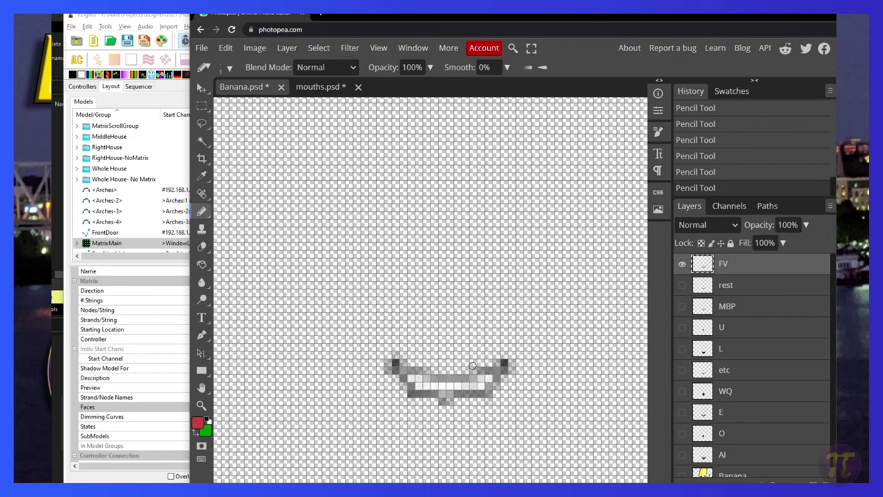
Preview the L, etc, WQ, E and O mouths in turn, leaving the AI mouth visible
alt+click(220, 207)
click(682, 263)
click(682, 349)
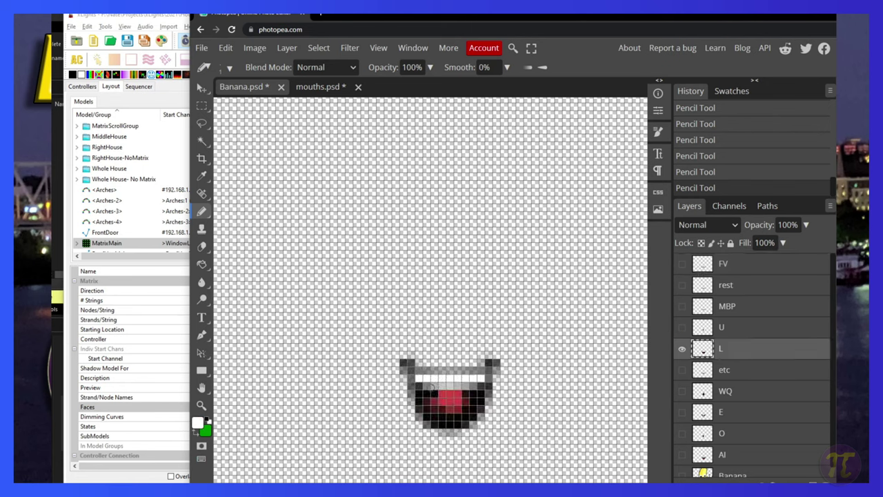
click(682, 348)
click(682, 370)
click(681, 370)
click(682, 390)
click(682, 390)
click(682, 412)
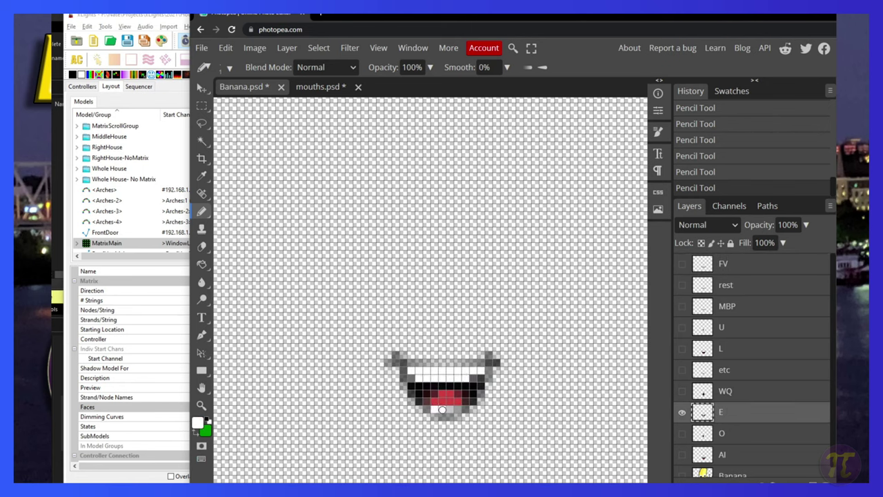
click(682, 411)
click(681, 434)
click(681, 434)
click(682, 454)
Set the foreground colour to black and pencil an outline along the AI mouth
click(198, 422)
click(458, 288)
click(508, 306)
mouse_move(424, 378)
mouse_down()
mouse_move(455, 400)
mouse_move(489, 377)
mouse_up()
Pencil black outline pixels onto the E mouth after checking the O mouth
click(682, 454)
click(682, 433)
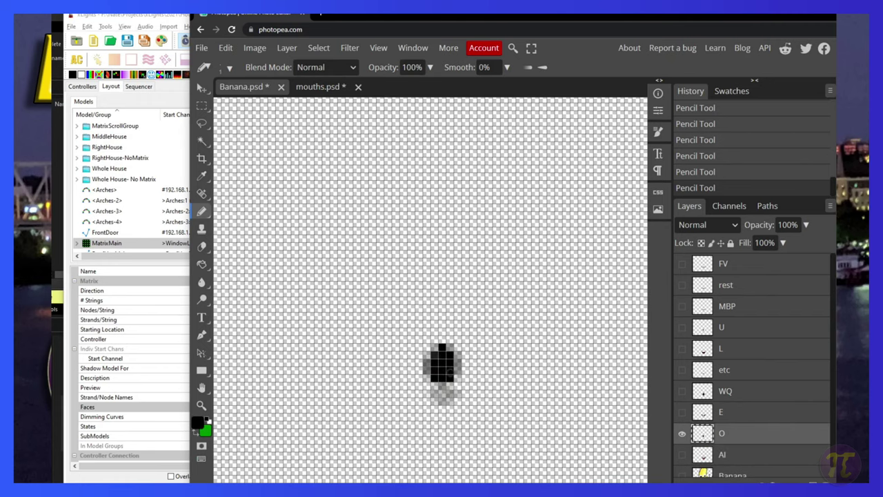
click(682, 433)
click(682, 412)
mouse_move(413, 392)
mouse_down()
mouse_move(475, 400)
mouse_move(404, 377)
mouse_move(455, 357)
mouse_up()
click(682, 412)
Outline the etc mouth with black pencil pixels all the way around
click(682, 391)
click(682, 390)
click(682, 370)
drag(422, 392, 492, 381)
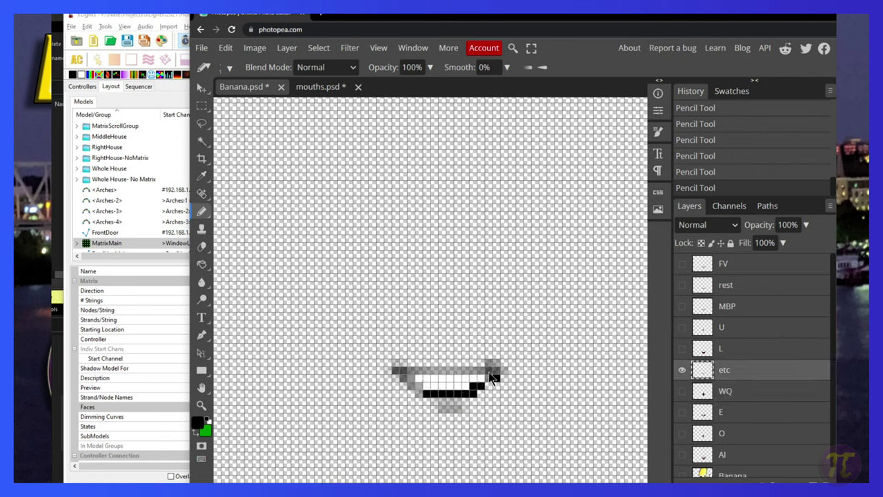
drag(412, 370, 498, 371)
drag(416, 387, 423, 372)
drag(491, 370, 400, 373)
drag(489, 370, 504, 376)
click(682, 370)
Add black outline pixels to the L and U mouths
click(681, 348)
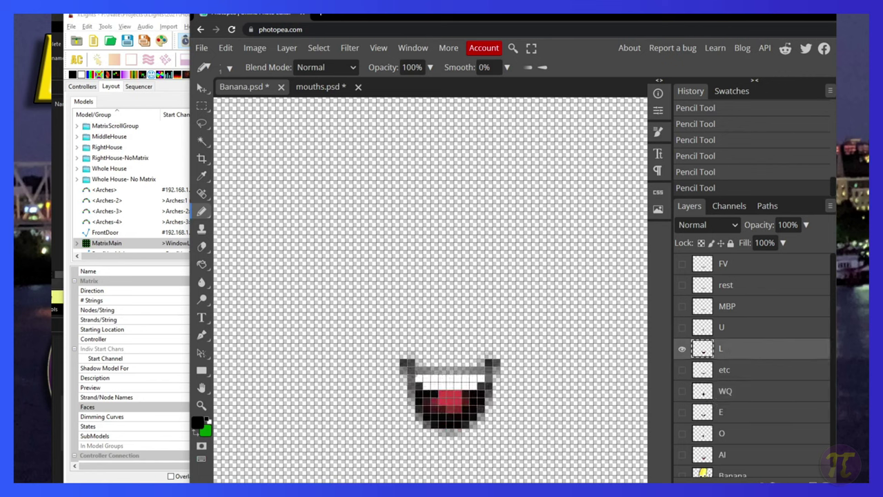
mouse_move(403, 362)
mouse_down()
mouse_move(497, 364)
mouse_move(488, 393)
mouse_up()
drag(414, 376, 425, 411)
click(682, 349)
click(681, 327)
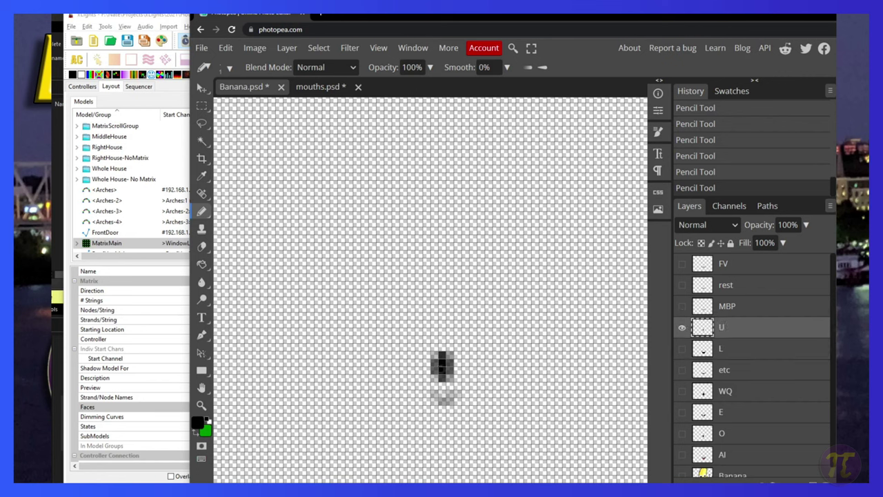
mouse_move(435, 352)
mouse_down()
mouse_move(450, 373)
mouse_move(486, 377)
mouse_move(442, 397)
mouse_move(417, 379)
mouse_move(488, 370)
mouse_up()
click(681, 327)
Outline the MBP, rest and FV mouths in black, erasing a stray MBP pixel
click(682, 306)
click(201, 247)
click(202, 211)
click(682, 305)
click(681, 285)
drag(434, 390, 461, 395)
click(681, 285)
click(682, 264)
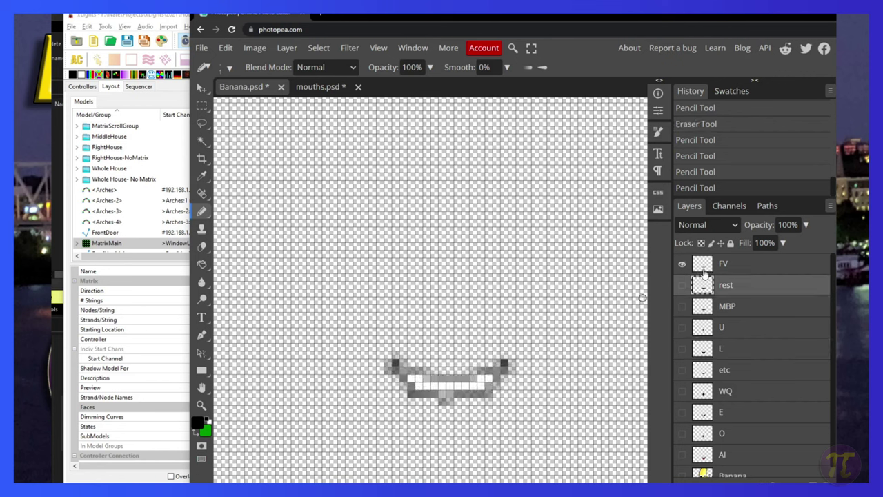
mouse_move(394, 364)
mouse_down()
mouse_move(476, 379)
mouse_move(413, 393)
mouse_move(391, 366)
mouse_up()
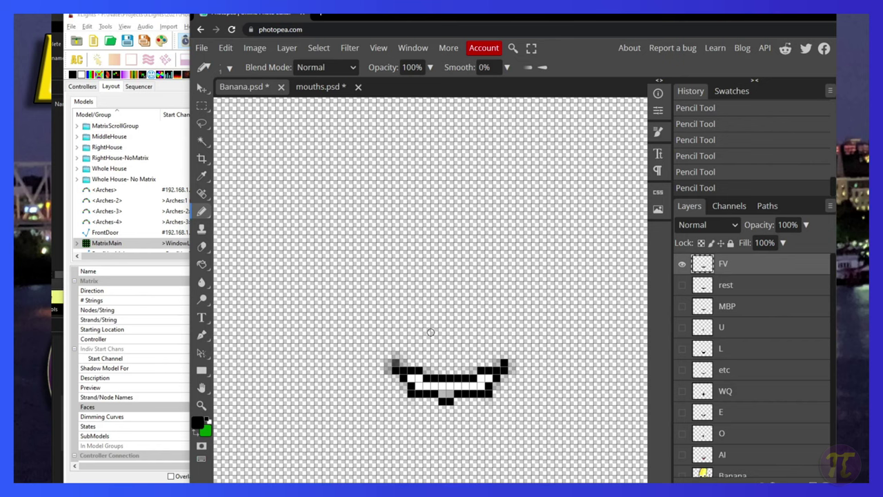
scroll(431, 290, down, 2)
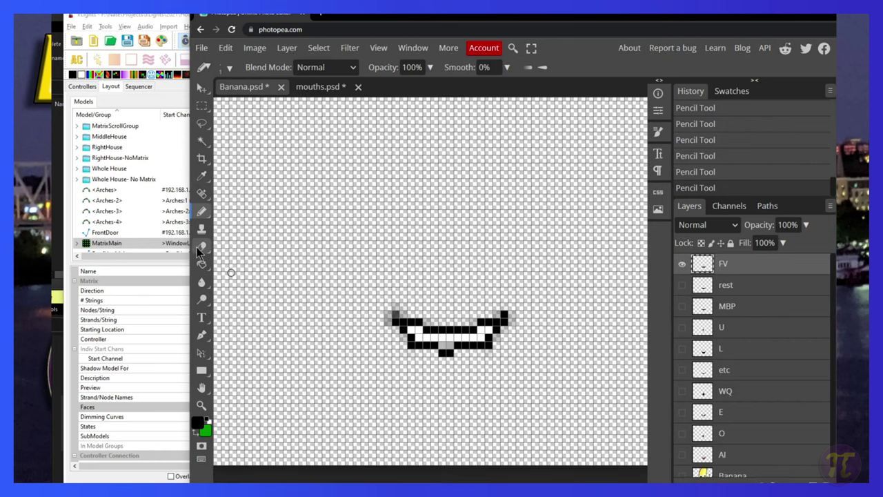
Set the Eraser to Pencil mode and erase grey edge pixels from the FV mouth
click(202, 247)
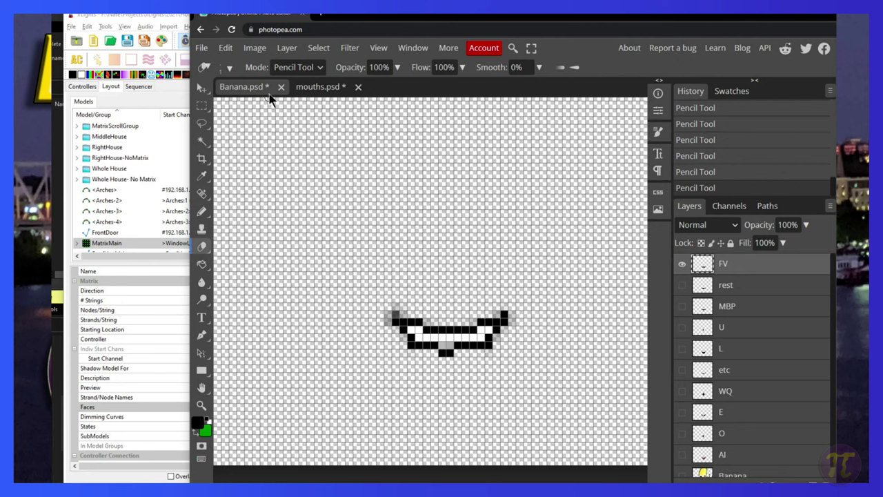
click(293, 67)
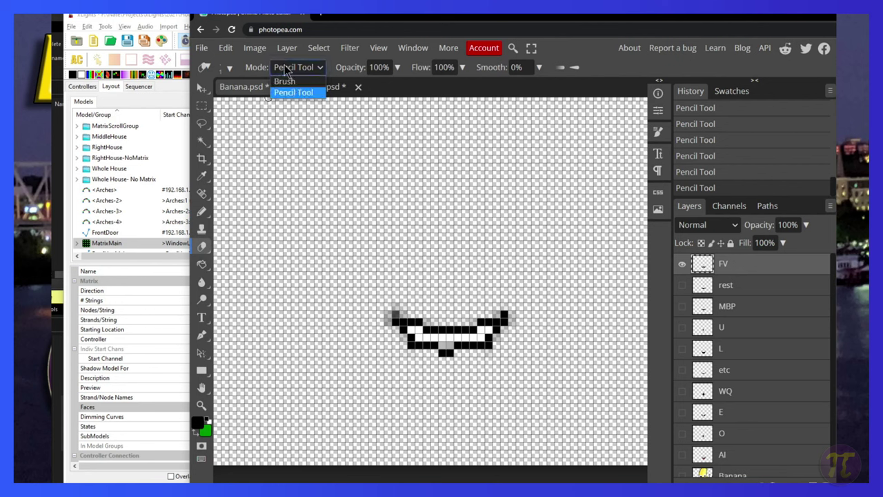
click(298, 100)
drag(392, 311, 425, 314)
click(429, 322)
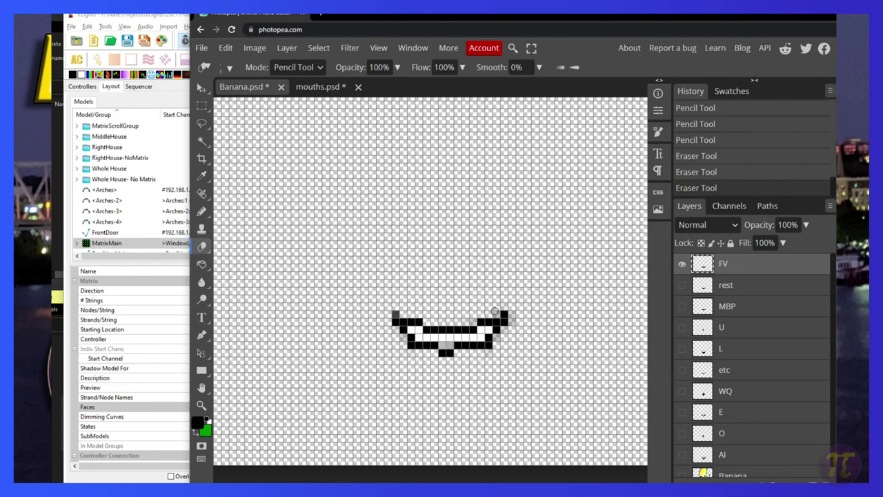
click(494, 311)
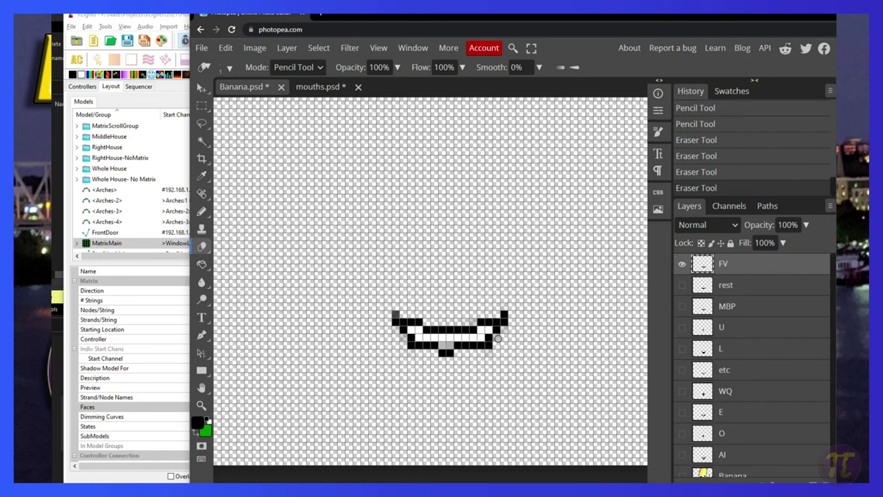
click(498, 338)
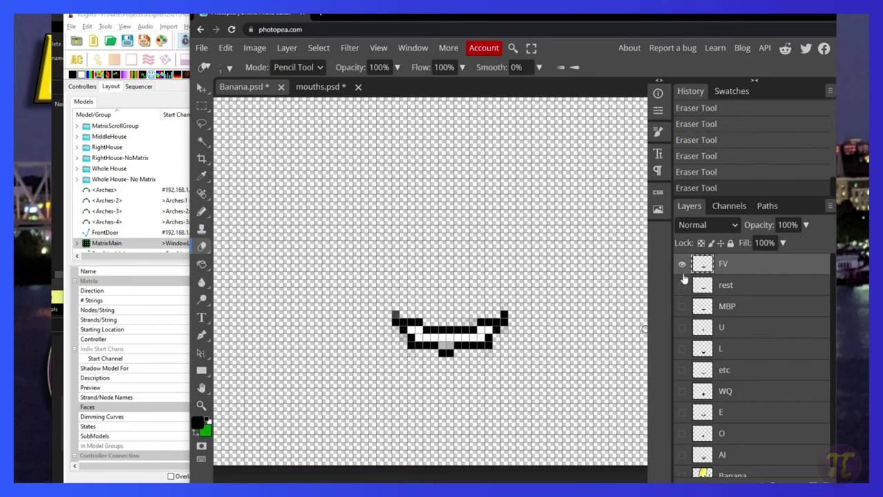
Step through the rest, MBP and U mouth layers, selecting each in turn
click(681, 264)
click(682, 284)
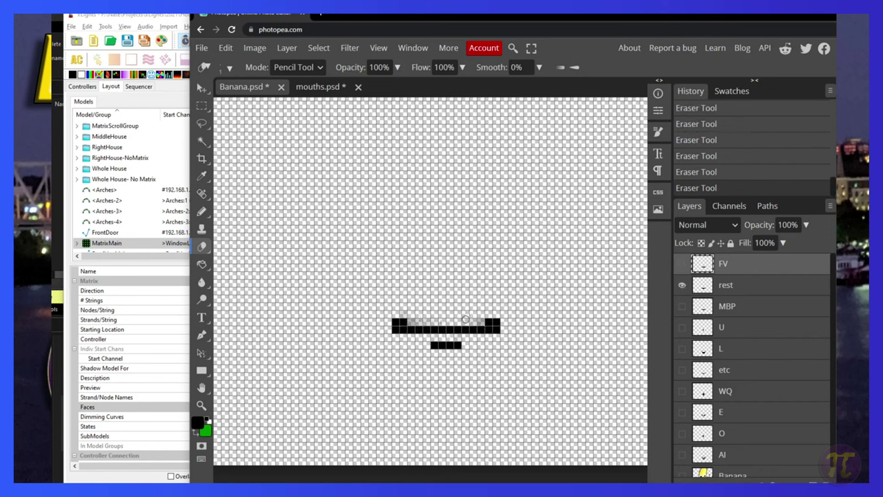
click(725, 285)
click(682, 285)
click(681, 305)
click(727, 305)
click(682, 306)
click(682, 327)
click(721, 327)
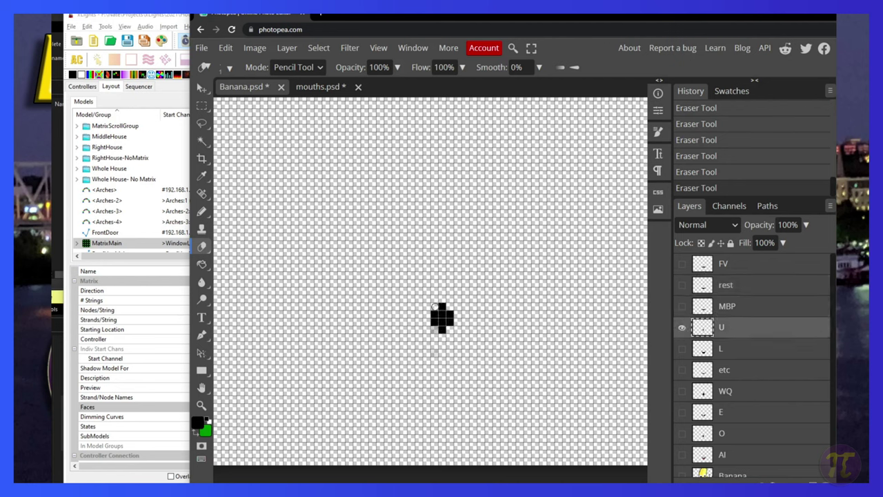
Step through the L, etc, WQ and E mouth layers, ending on the E mouth
click(682, 348)
click(682, 327)
click(721, 348)
click(682, 349)
click(682, 369)
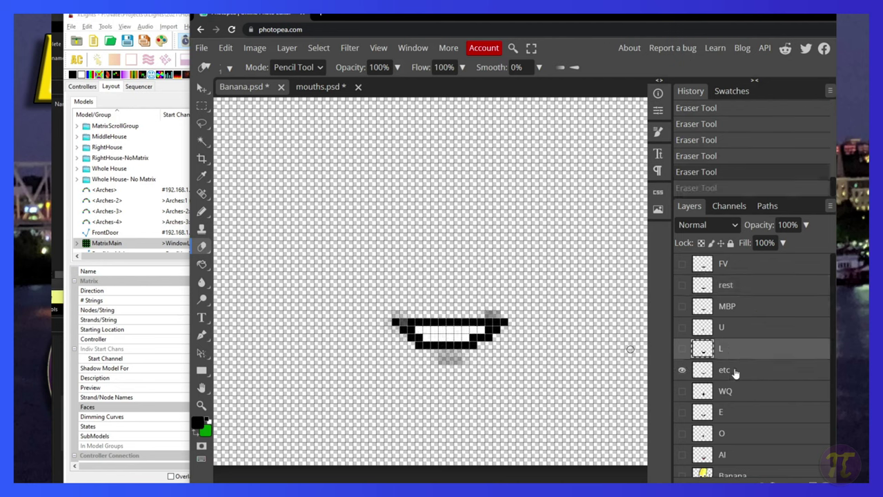
click(725, 370)
click(682, 391)
click(682, 370)
click(725, 390)
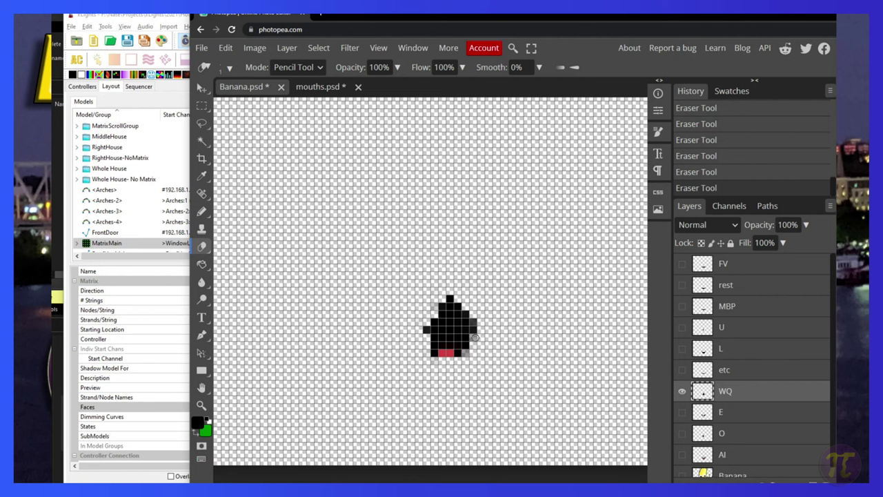
click(682, 390)
click(682, 412)
click(721, 412)
Pencil black pixels onto the E mouth and erase its grey edge pixels
drag(434, 366, 469, 365)
key(n)
drag(386, 315, 491, 315)
drag(422, 365, 466, 361)
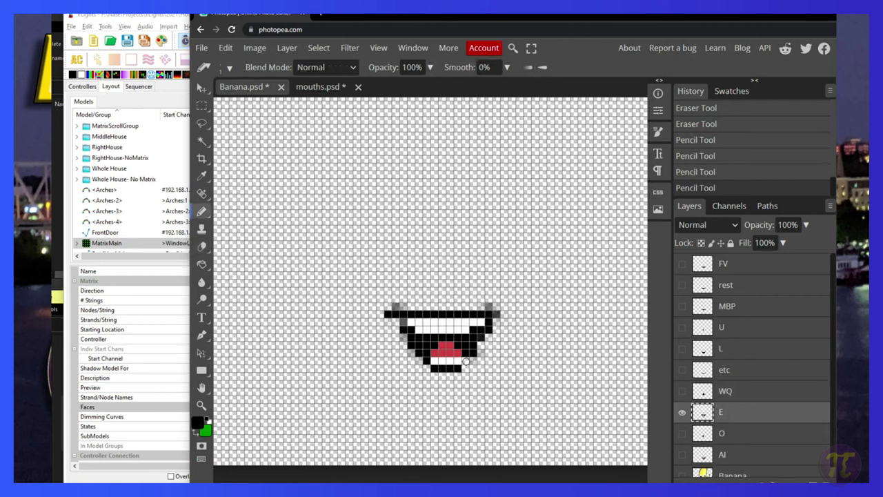
key(e)
click(394, 306)
click(491, 307)
drag(407, 351, 422, 363)
Erase a grey pixel from the O mouth and switch to the AI mouth layer
click(682, 412)
click(682, 433)
click(721, 434)
click(453, 293)
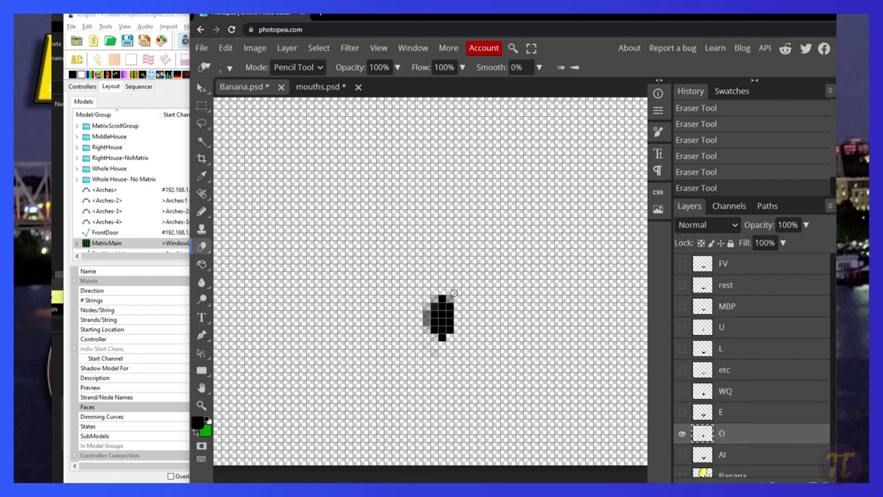
click(682, 434)
click(682, 455)
click(722, 455)
Add black pixels to the AI mouth, erase its grey edges, and show the Banana layer
key(n)
drag(407, 322, 502, 322)
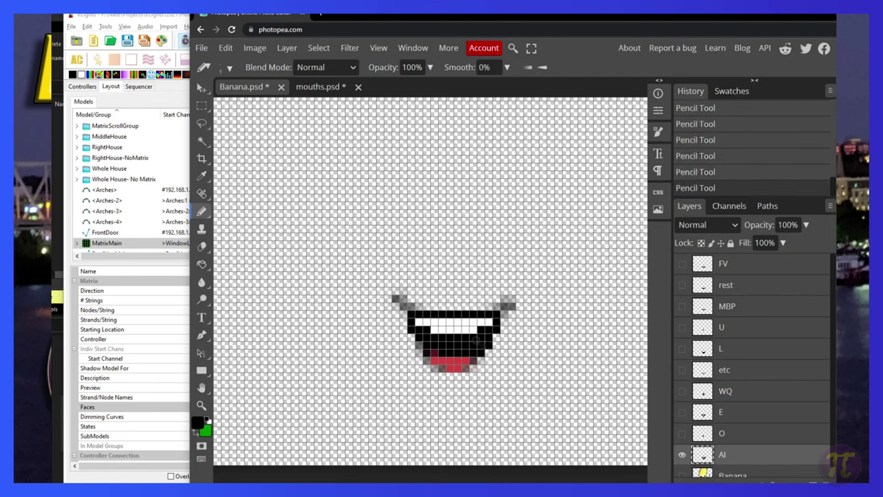
click(405, 307)
click(504, 308)
key(e)
click(398, 298)
click(505, 299)
drag(420, 345, 435, 370)
click(473, 368)
click(513, 304)
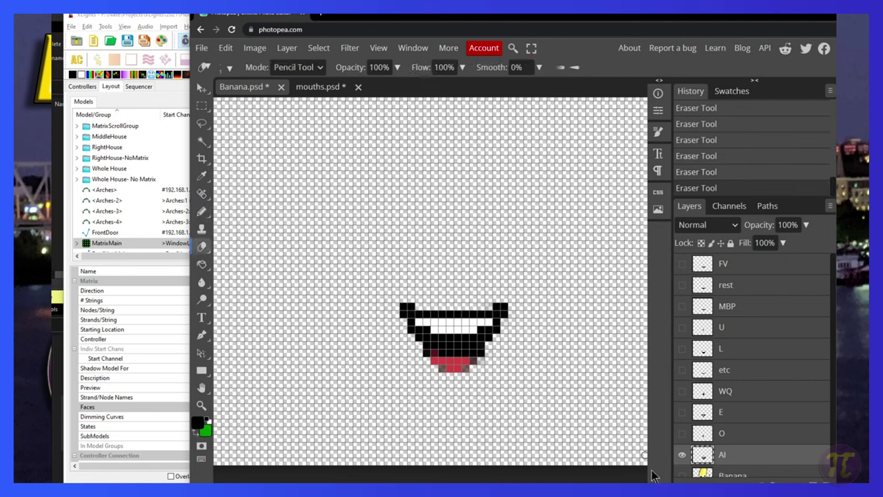
click(682, 475)
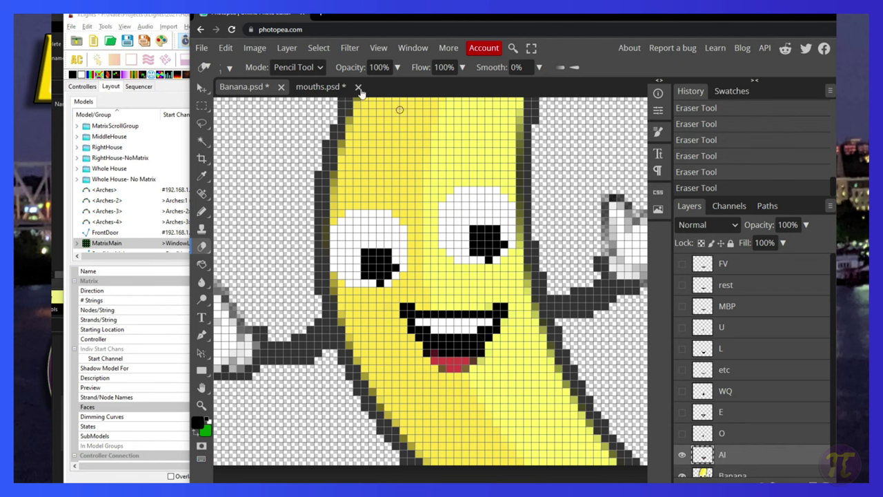
Rename the Banana.psd document to BananaSmall_
double_click(254, 95)
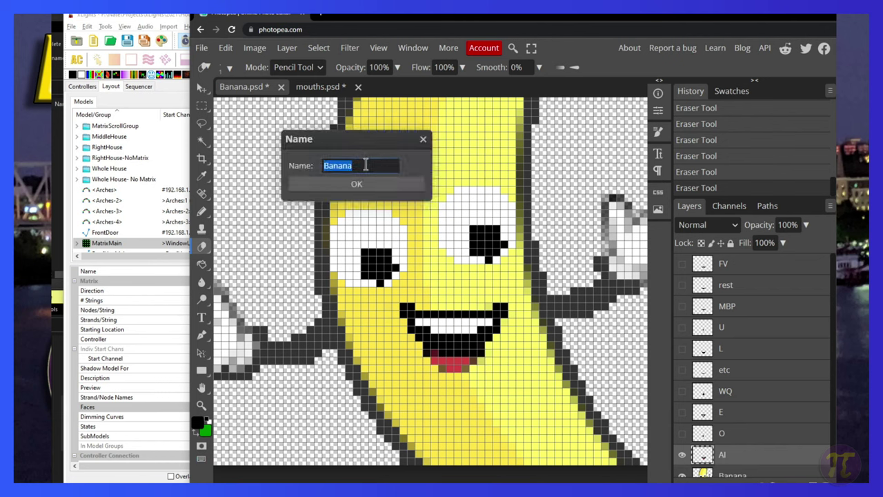
click(364, 167)
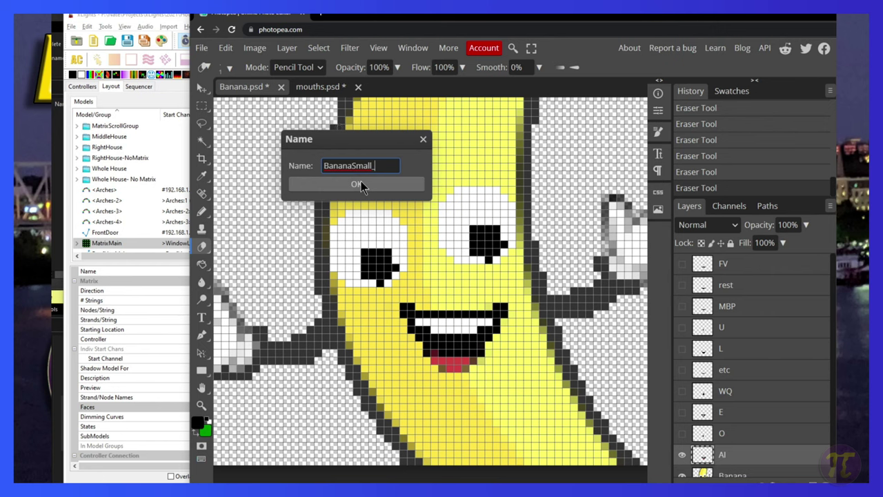
click(360, 184)
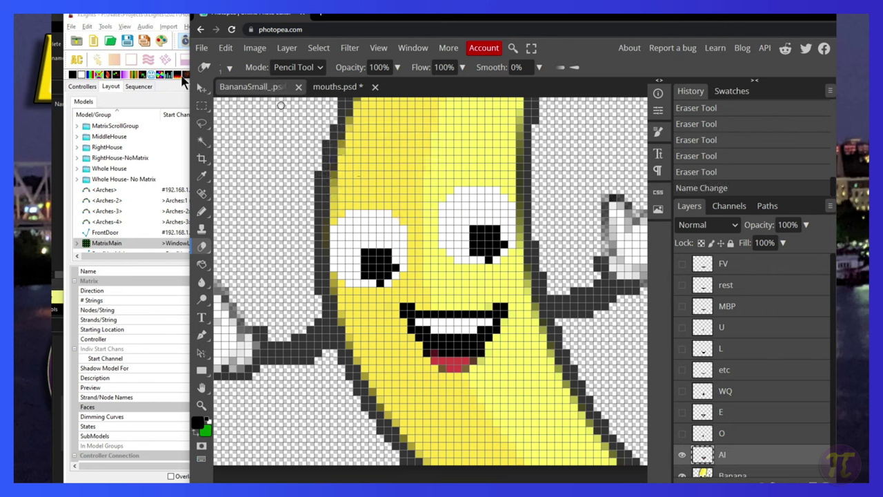
Save the document as BananaSmall_.psd in the Faces folder
click(202, 48)
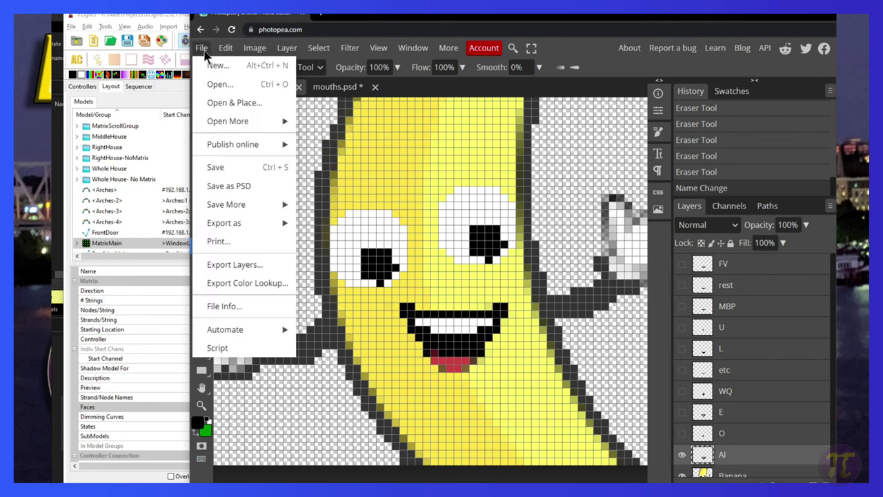
click(239, 188)
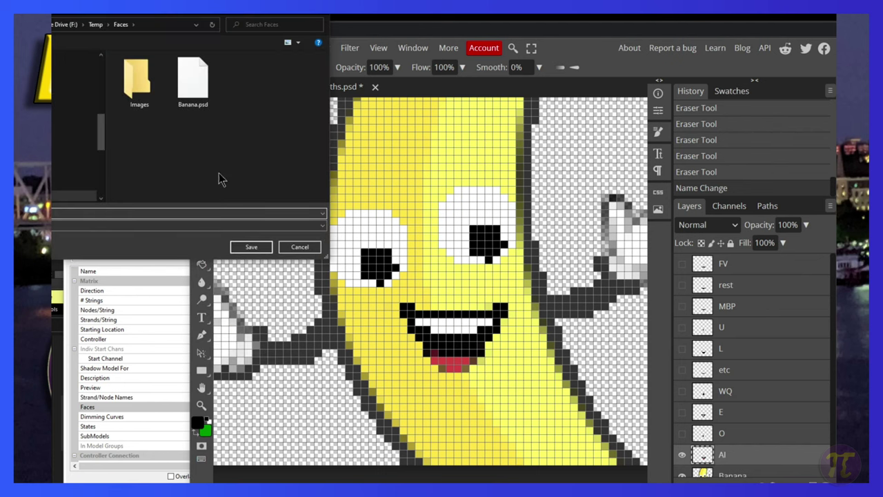
click(240, 247)
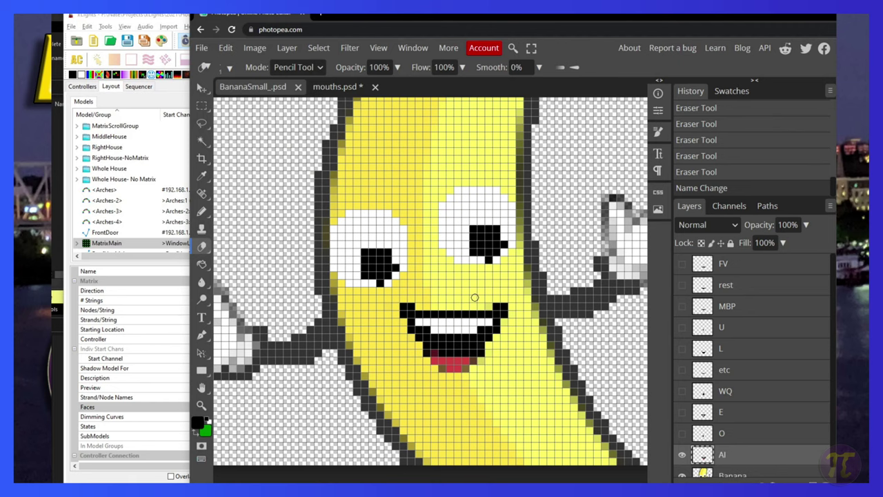
scroll(446, 304, down, 3)
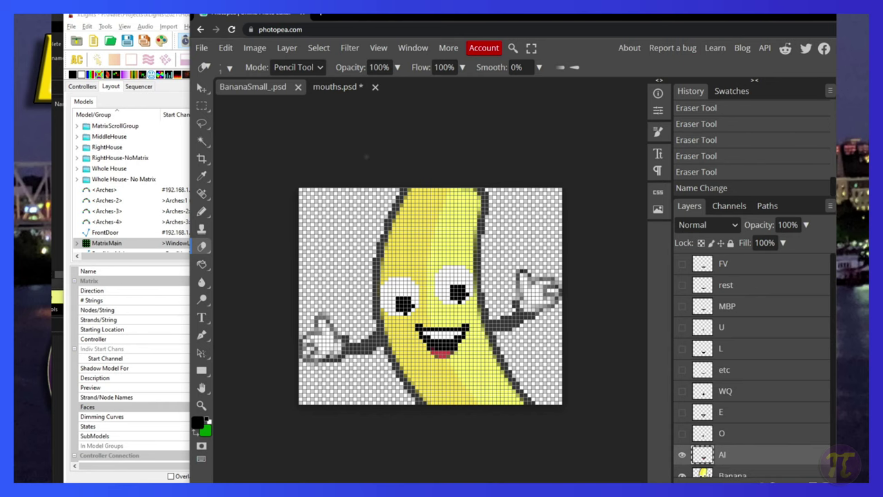
Export the AI mouth version as a PNG and rename it BananaSmall_AI.png
click(202, 47)
mouse_move(257, 227)
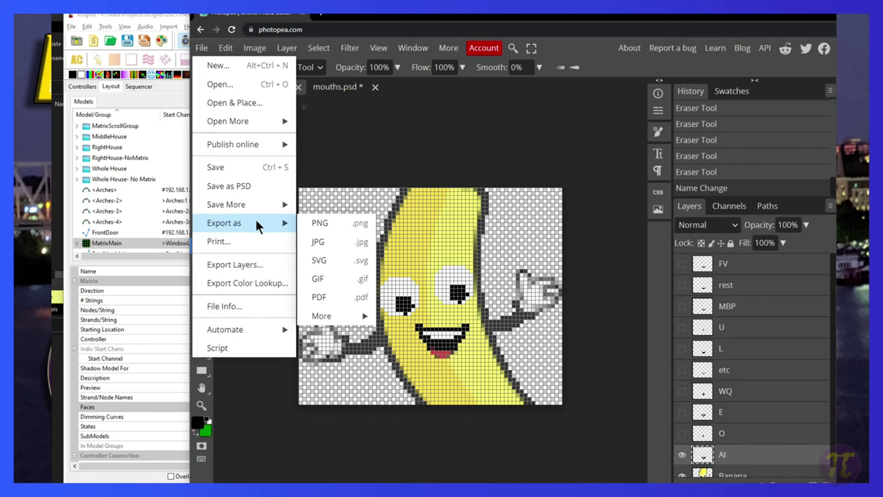
click(329, 222)
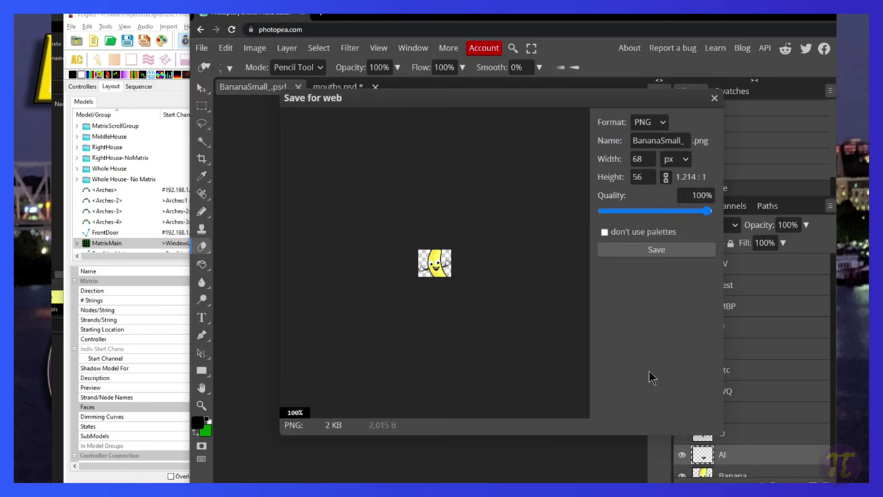
click(656, 249)
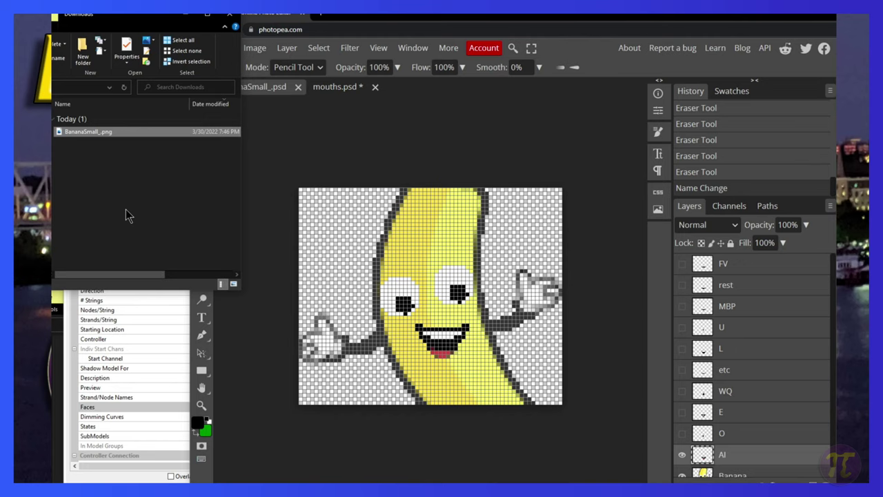
key(F2)
key(Right)
text(AI)
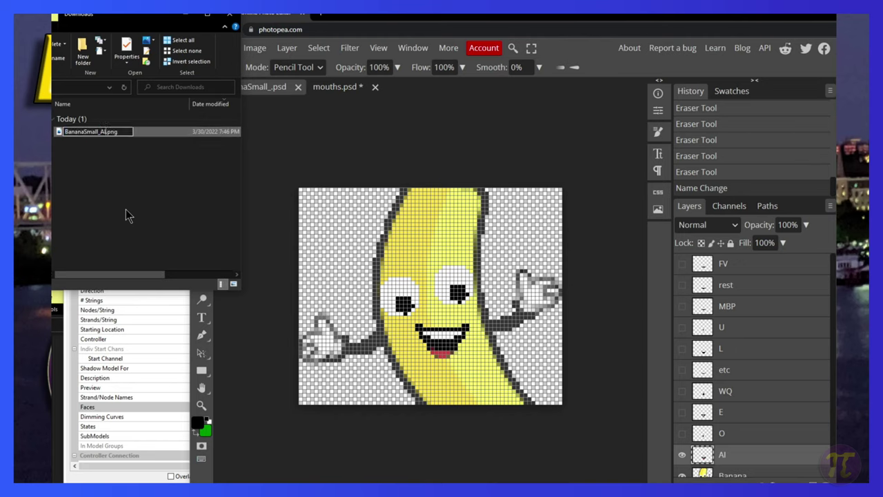
key(Return)
click(340, 155)
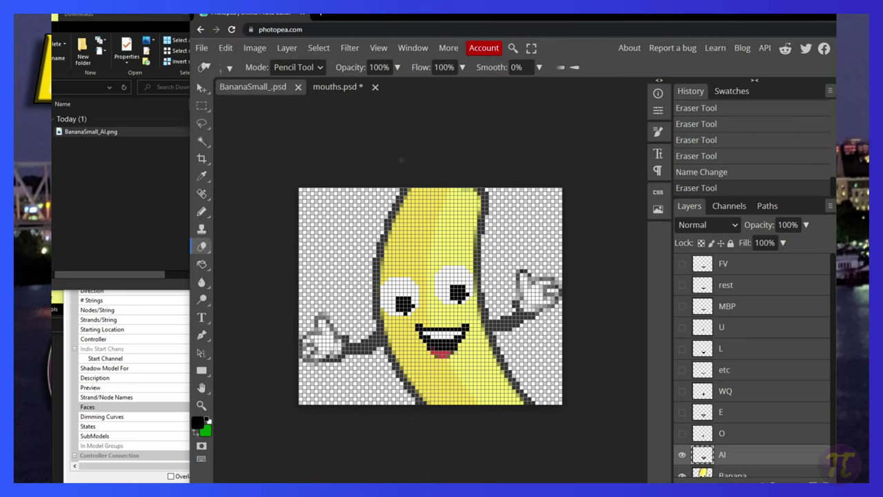
Swap to the O mouth layer, export it as PNG, and rename it BananaSmall_O.png
click(682, 456)
click(683, 434)
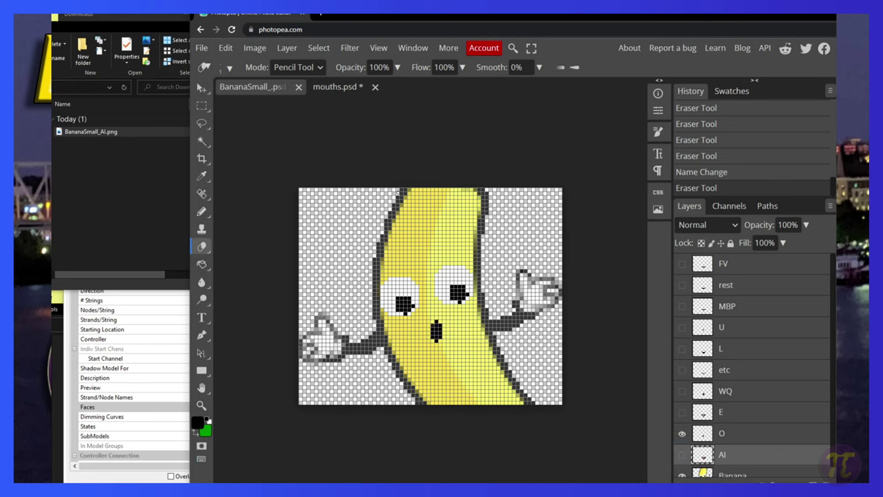
click(196, 50)
mouse_move(282, 223)
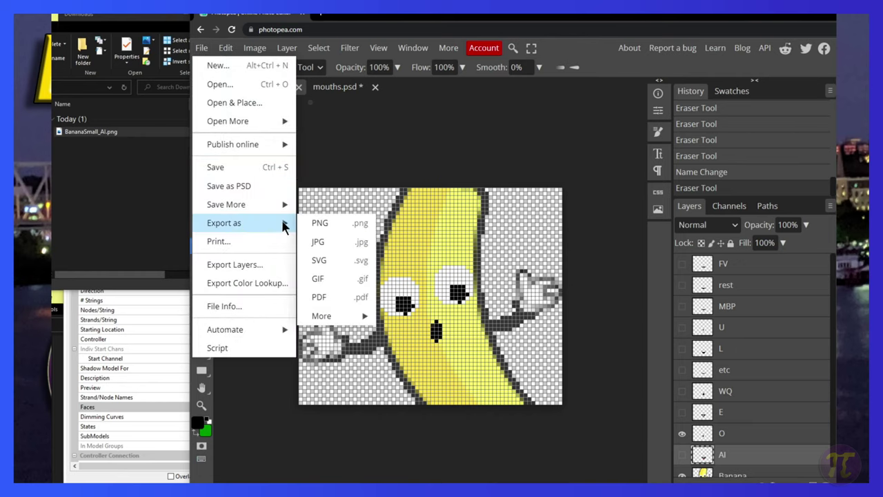
click(317, 224)
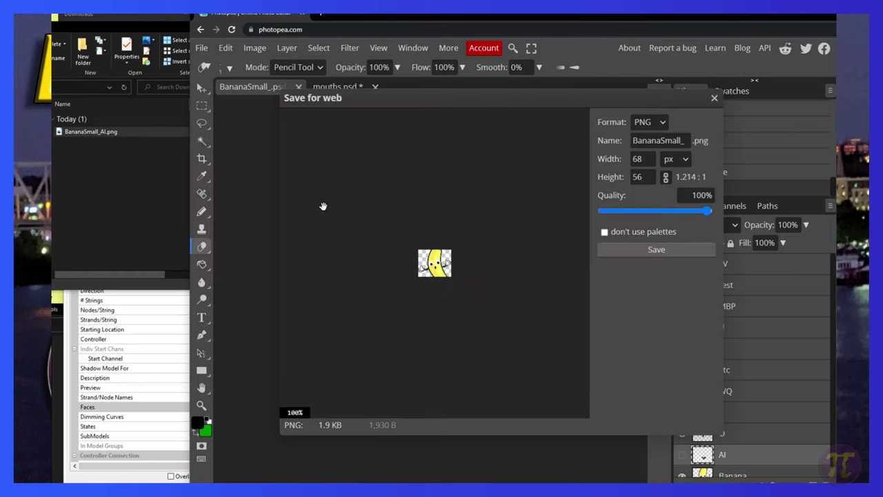
click(639, 250)
click(88, 134)
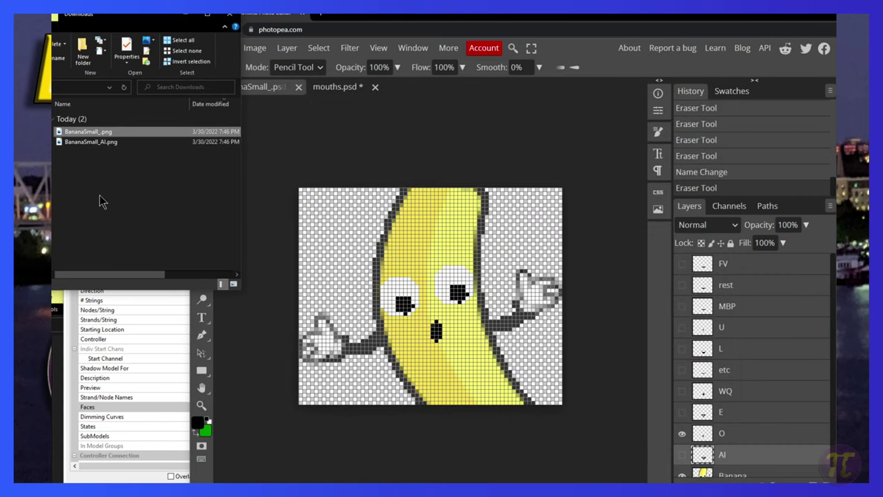
key(F2)
key(End)
text(O)
key(Return)
Show only the E mouth layer, export it as PNG, and add the E suffix
click(679, 433)
click(681, 412)
click(201, 47)
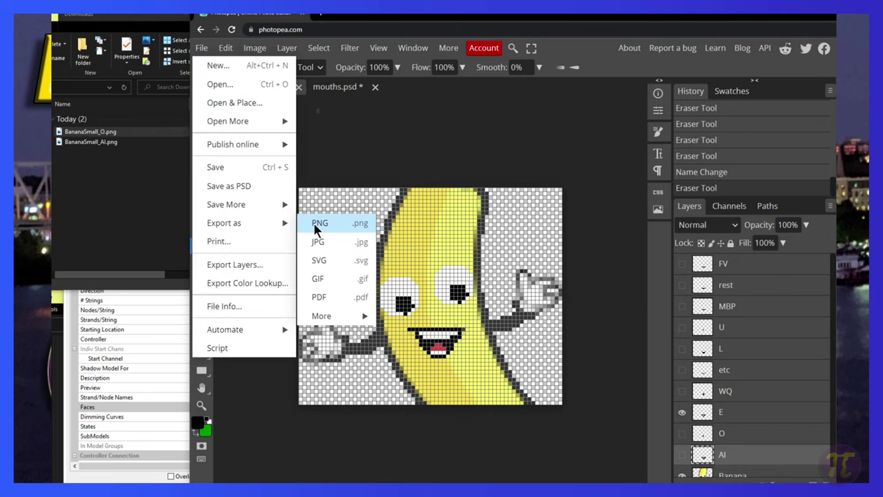
click(316, 223)
click(114, 131)
key(F2)
text(E)
key(Return)
key(alt+Tab)
Show only the WQ mouth layer, export it as PNG, and rename it BananaSmall_WQ
click(682, 390)
click(682, 412)
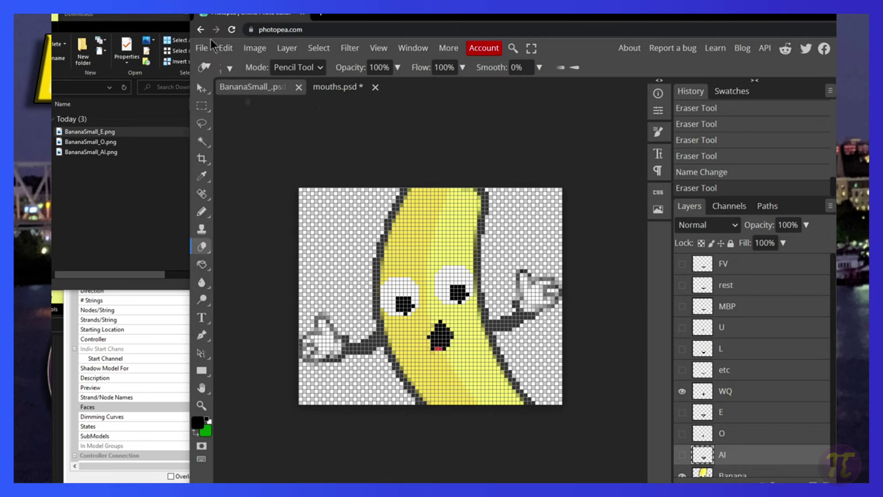
click(202, 47)
click(316, 223)
click(114, 131)
key(F2)
key(End)
text(WQ)
Show only the etc mouth layer, export it as PNG, and rename it BananaSmall_etc
click(682, 391)
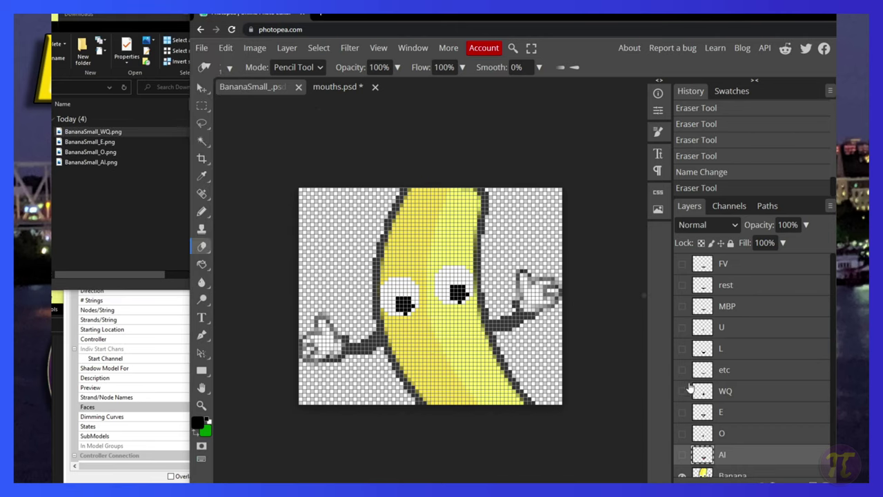
click(681, 370)
click(202, 47)
click(315, 223)
click(657, 249)
click(114, 131)
key(F2)
text(etc)
Show only the L mouth layer, export it as PNG, and rename it BananaSmall_L
click(682, 370)
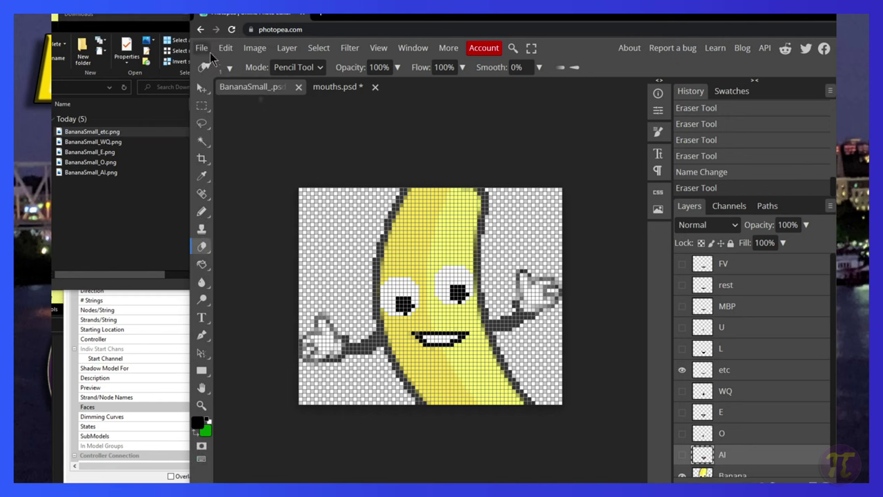
click(682, 349)
click(201, 48)
click(316, 223)
click(113, 131)
key(F2)
text(L.png)
Show only the U mouth layer and export it as a PNG
click(682, 349)
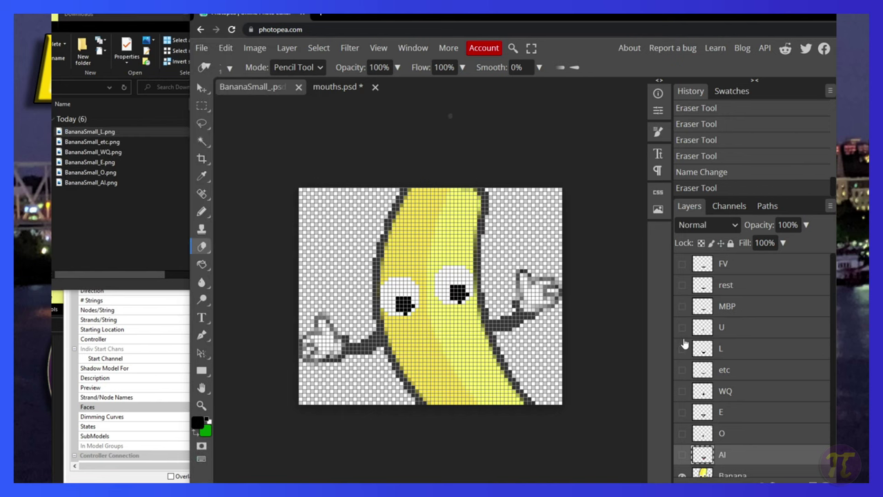
click(681, 327)
click(201, 48)
click(316, 223)
click(656, 248)
Export the MBP and rest mouth layers as PNGs
click(682, 328)
click(682, 306)
click(201, 47)
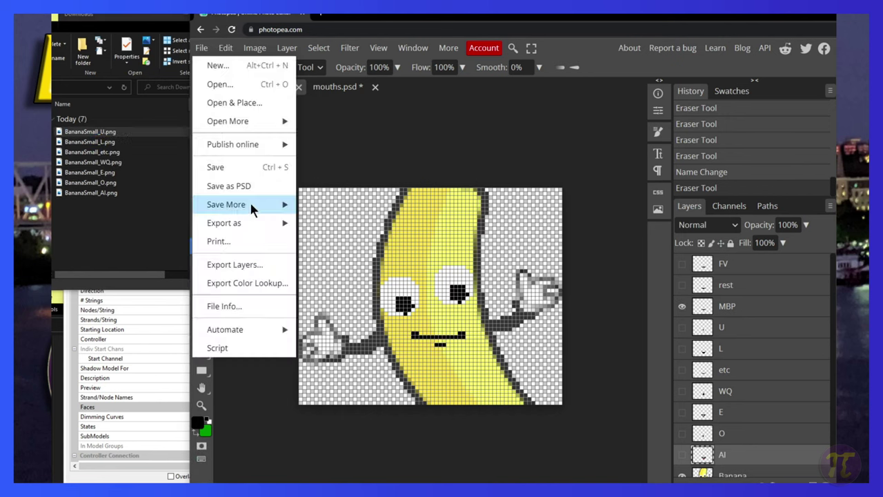
click(315, 223)
click(202, 47)
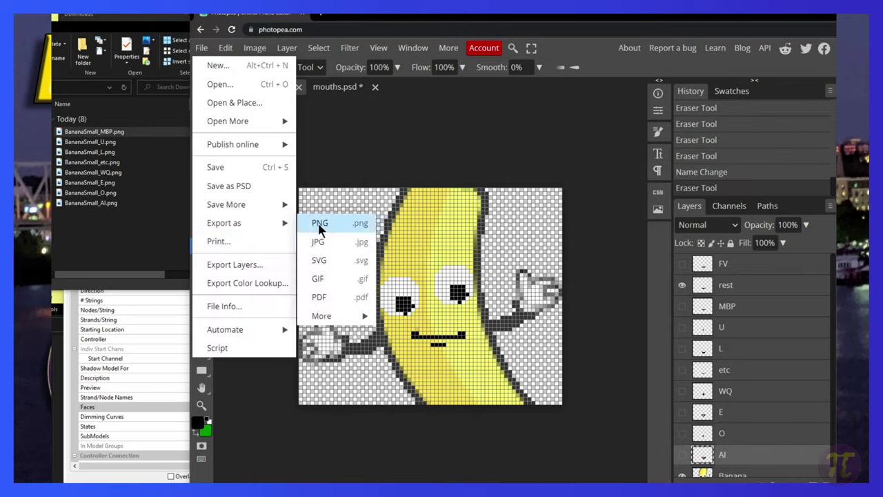
click(316, 223)
Show only the FV mouth layer and export it as the final PNG
click(682, 285)
click(682, 264)
click(202, 47)
click(316, 223)
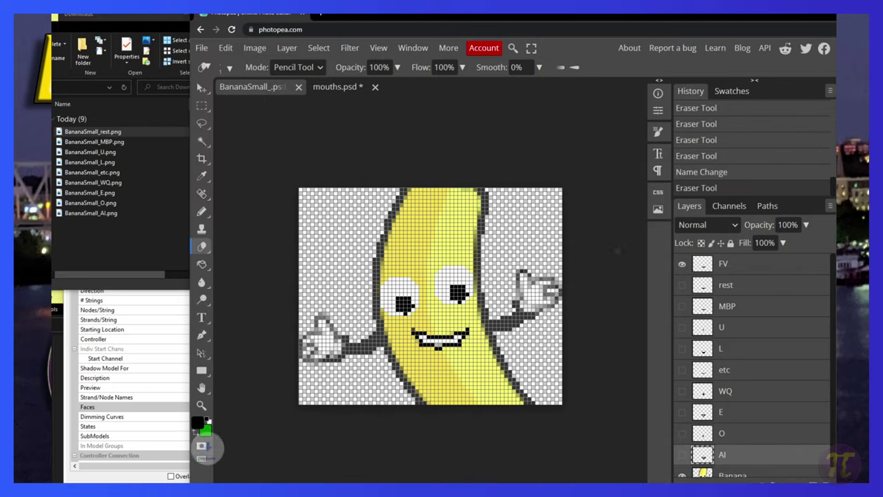
click(123, 261)
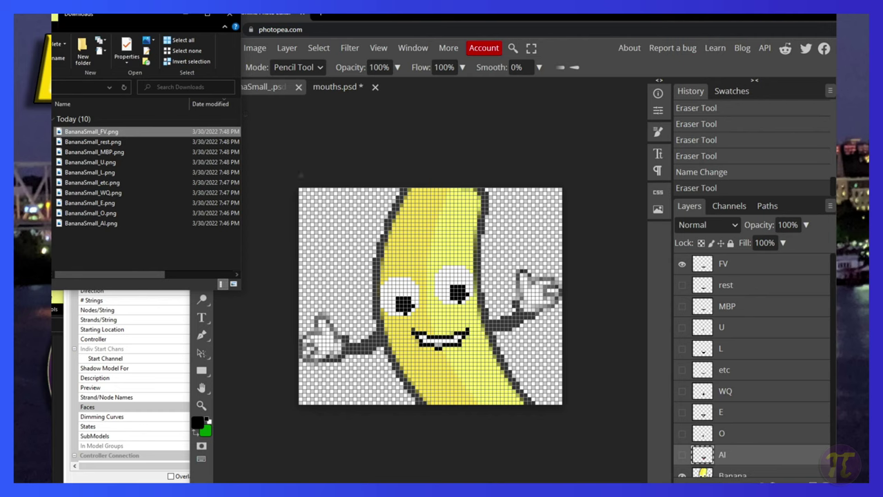
Copy the ten BananaSmall mouth PNGs from Downloads into F:\Temp\Faces\Images
drag(128, 253, 82, 130)
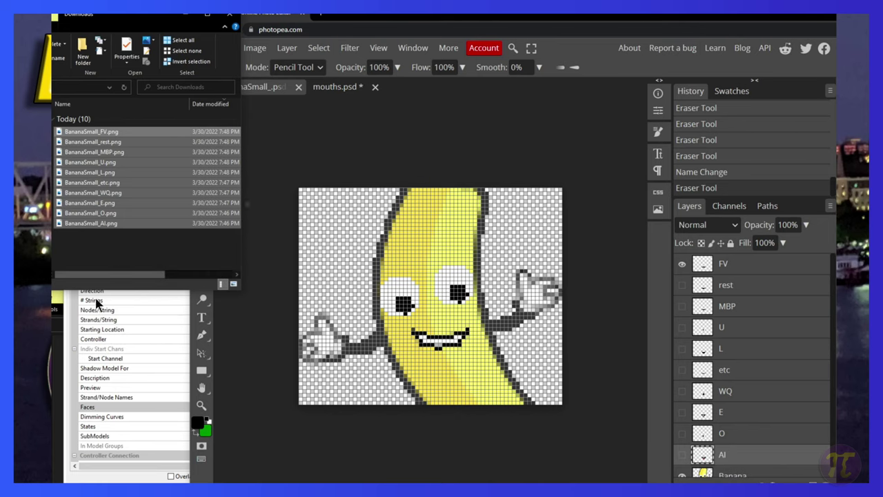
key(alt+Tab)
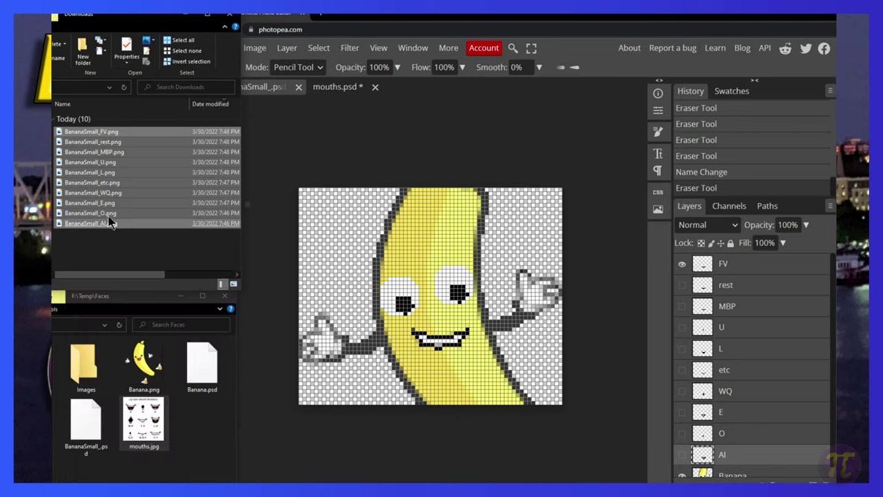
double_click(86, 360)
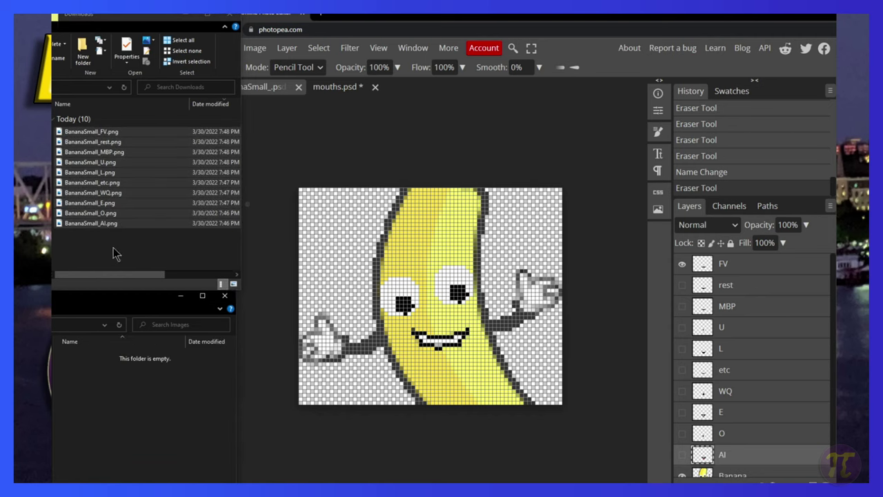
key(ctrl+a)
drag(114, 222, 147, 453)
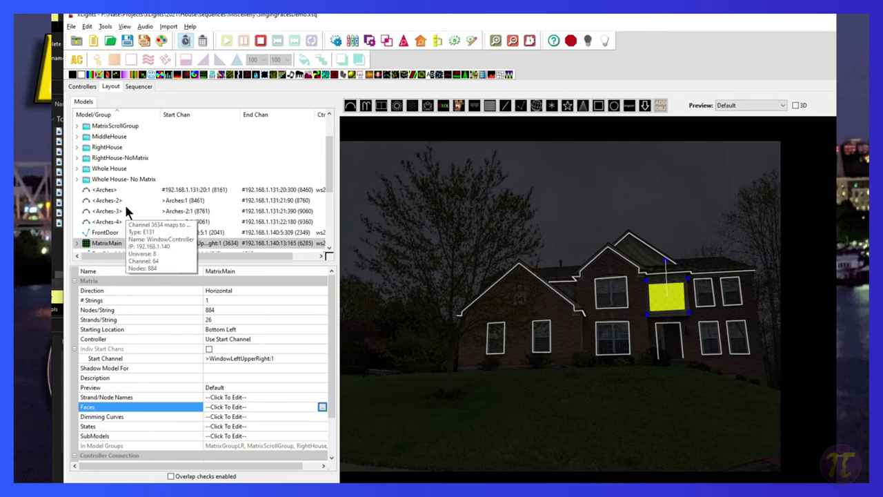
Add a new matrix face definition named Banana with the Images face type
click(321, 406)
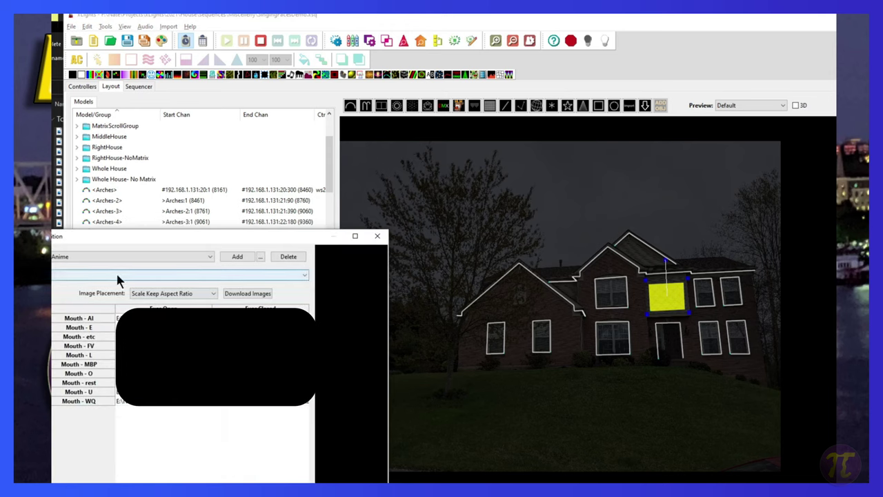
click(237, 257)
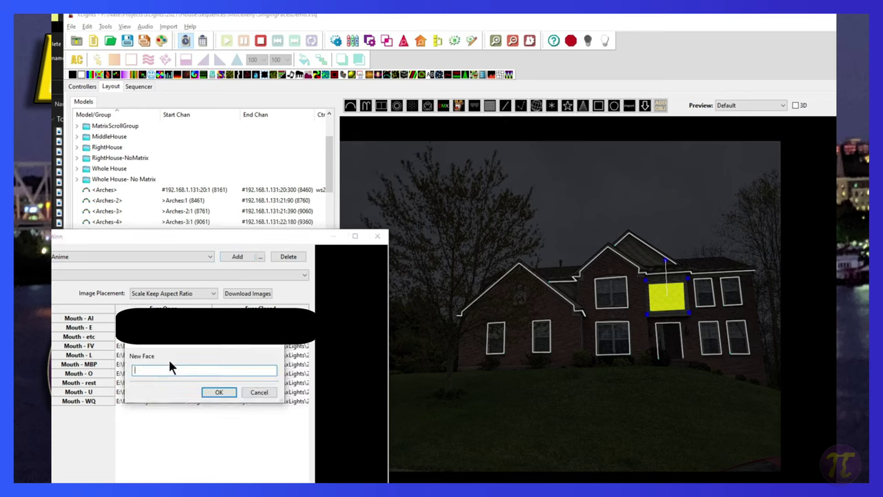
key(Return)
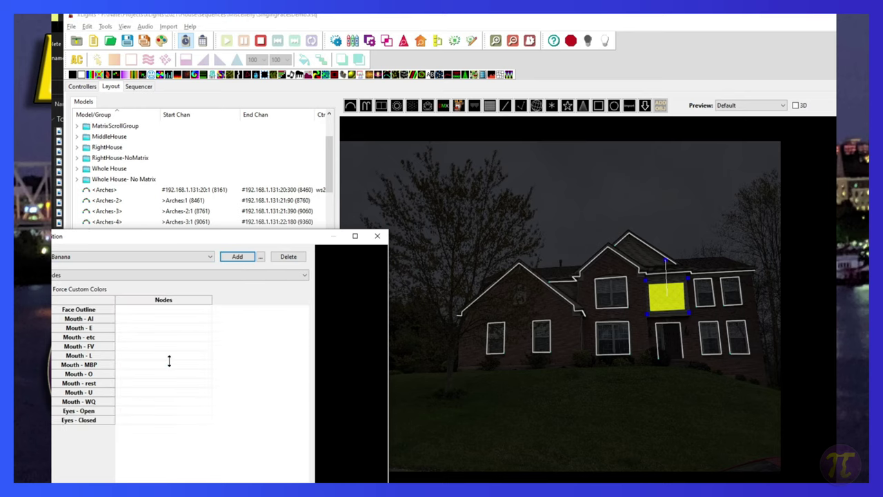
click(62, 275)
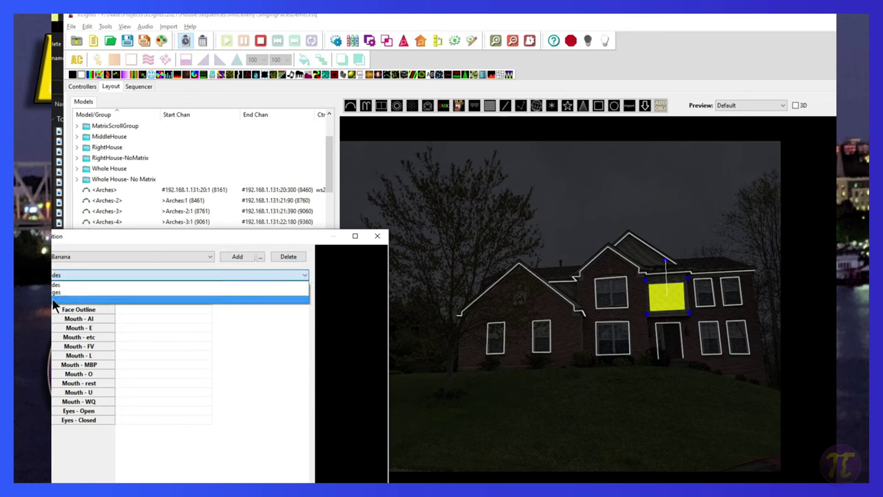
click(55, 299)
Load BananaSmall_AI.png into the Eyes Open mouth images and confirm the definition
click(229, 318)
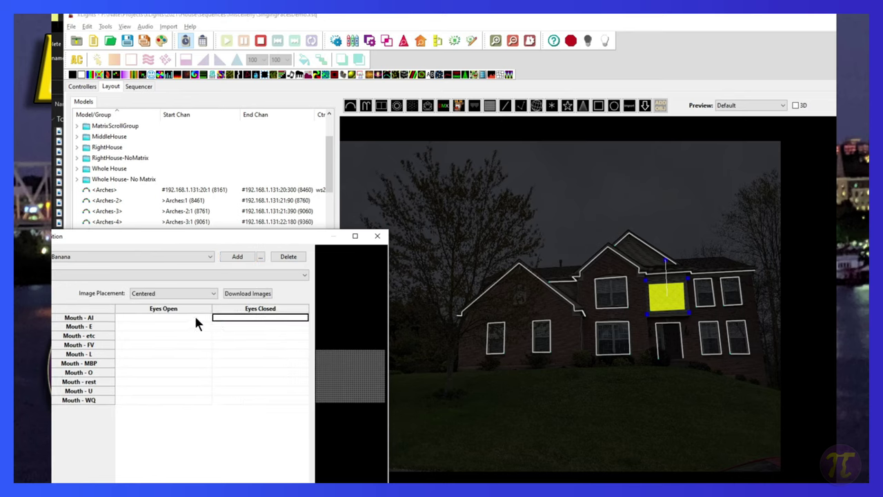
double_click(205, 317)
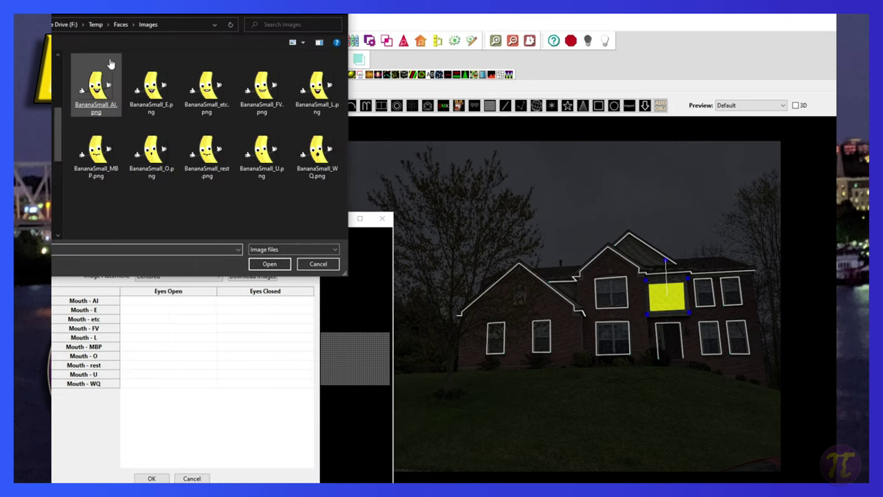
double_click(95, 99)
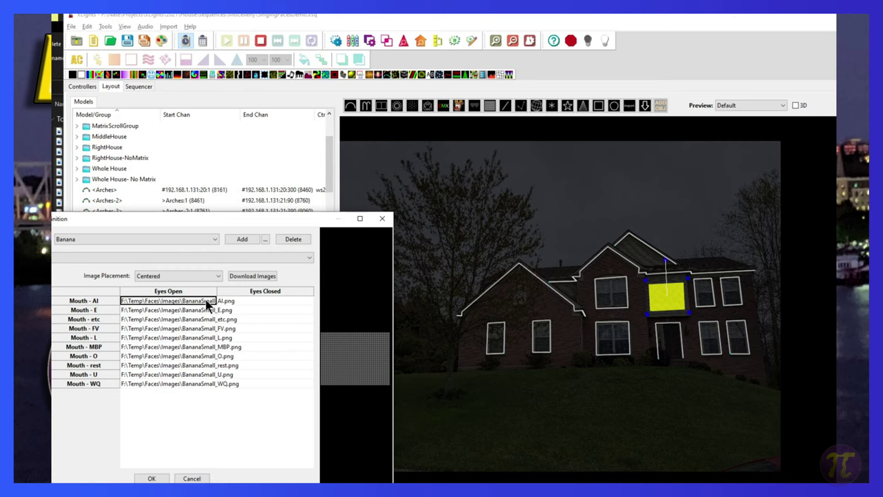
click(151, 478)
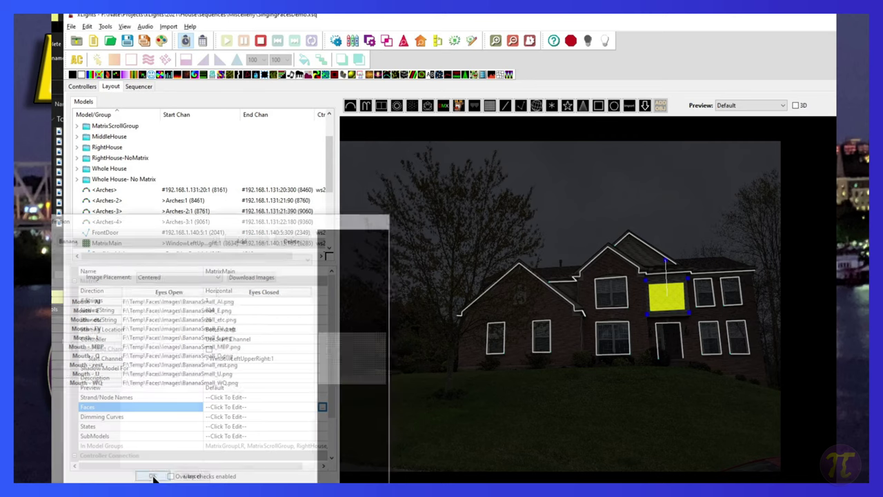
Set the MatrixMain Faces effect's definition to Banana and play the sequence
click(138, 86)
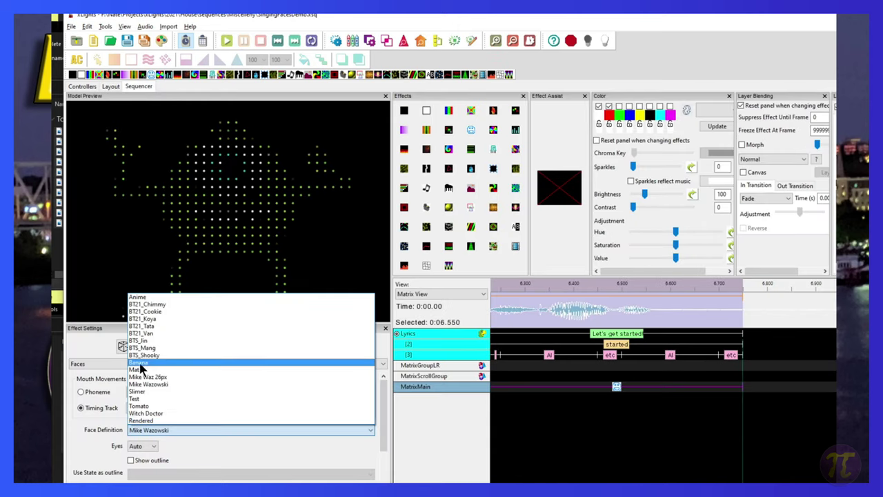
click(138, 363)
key(space)
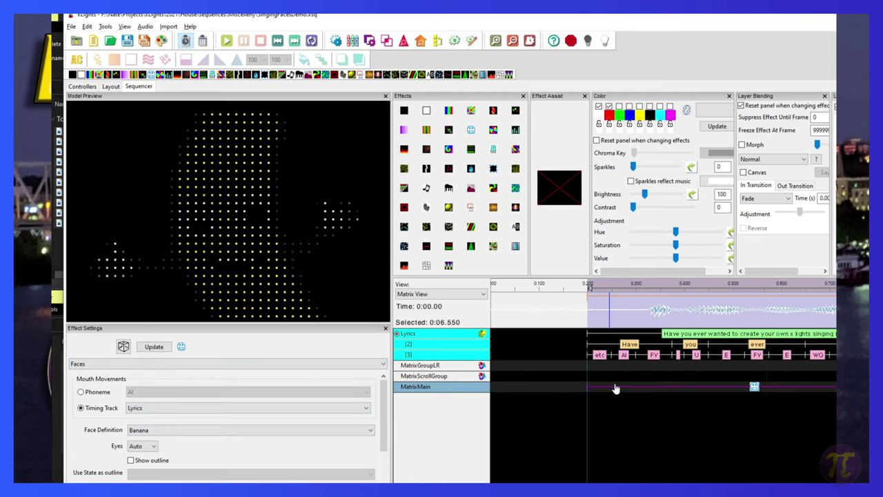